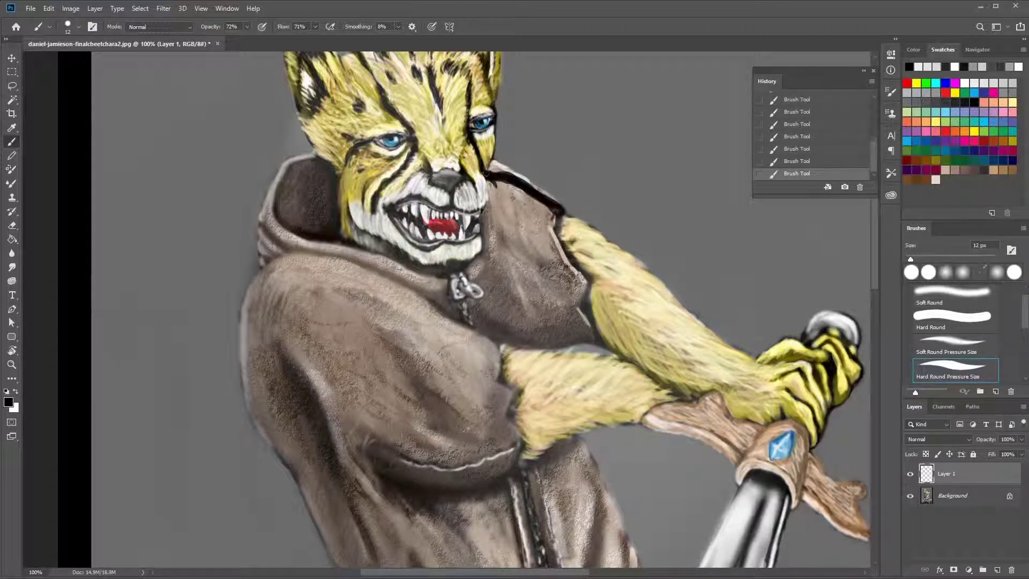
Step: Cover the light fringe above the far shoulder's black outline using grey sampled from the background
{"action": "left_click", "coordinate": [965, 84]}
{"action": "left_click", "coordinate": [503, 241], "text": "alt"}
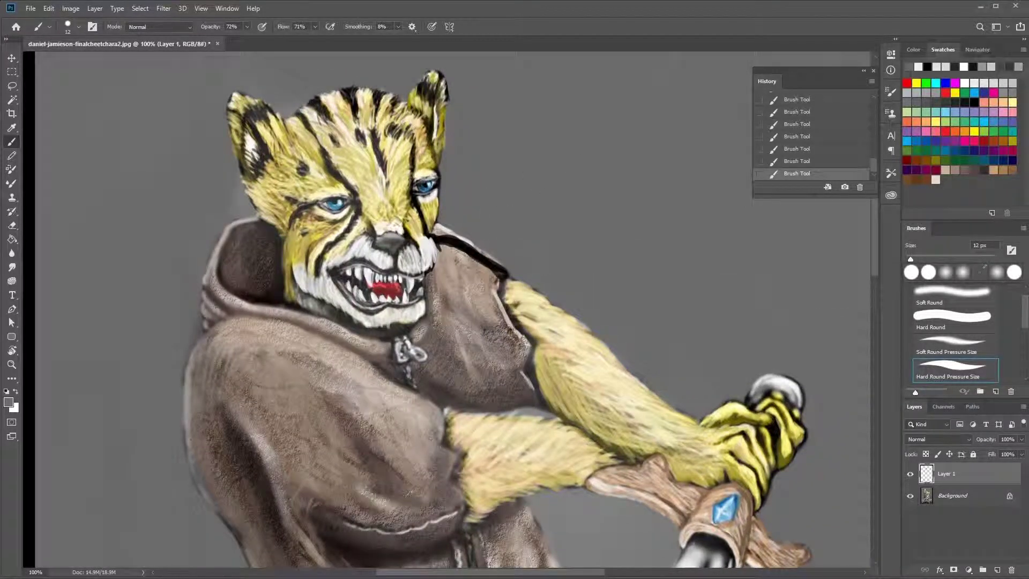
{"action": "left_click", "coordinate": [433, 220], "text": "alt"}
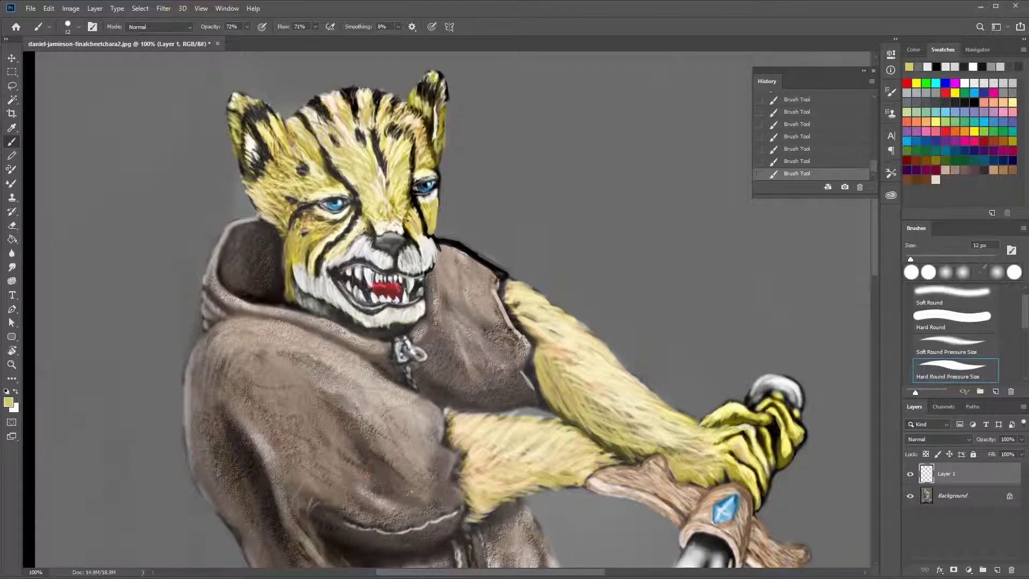
{"action": "mouse_move", "coordinate": [374, 213]}
{"action": "left_mouse_down"}
{"action": "mouse_move", "coordinate": [504, 236]}
{"action": "mouse_move", "coordinate": [598, 270]}
{"action": "mouse_move", "coordinate": [612, 279]}
{"action": "mouse_move", "coordinate": [616, 324]}
{"action": "mouse_move", "coordinate": [611, 284]}
{"action": "mouse_move", "coordinate": [611, 297]}
{"action": "mouse_move", "coordinate": [590, 304]}
{"action": "mouse_move", "coordinate": [595, 327]}
{"action": "left_mouse_up"}
Step: Repaint the fur beneath the far eye and on the far cheek with sampled yellow, tan, dark and white tones
{"action": "left_click", "coordinate": [456, 233], "text": "alt"}
{"action": "left_click", "coordinate": [616, 250], "text": "alt"}
{"action": "left_click", "coordinate": [615, 240], "text": "alt"}
{"action": "left_click", "coordinate": [607, 299], "text": "alt"}
{"action": "left_click", "coordinate": [603, 300], "text": "alt"}
{"action": "mouse_move", "coordinate": [608, 290]}
{"action": "left_mouse_down"}
{"action": "mouse_move", "coordinate": [595, 308]}
{"action": "mouse_move", "coordinate": [601, 322]}
{"action": "mouse_move", "coordinate": [611, 307]}
{"action": "mouse_move", "coordinate": [601, 301]}
{"action": "mouse_move", "coordinate": [590, 324]}
{"action": "left_mouse_up"}
{"action": "left_click", "coordinate": [598, 312], "text": "alt"}
{"action": "left_click", "coordinate": [609, 300], "text": "alt"}
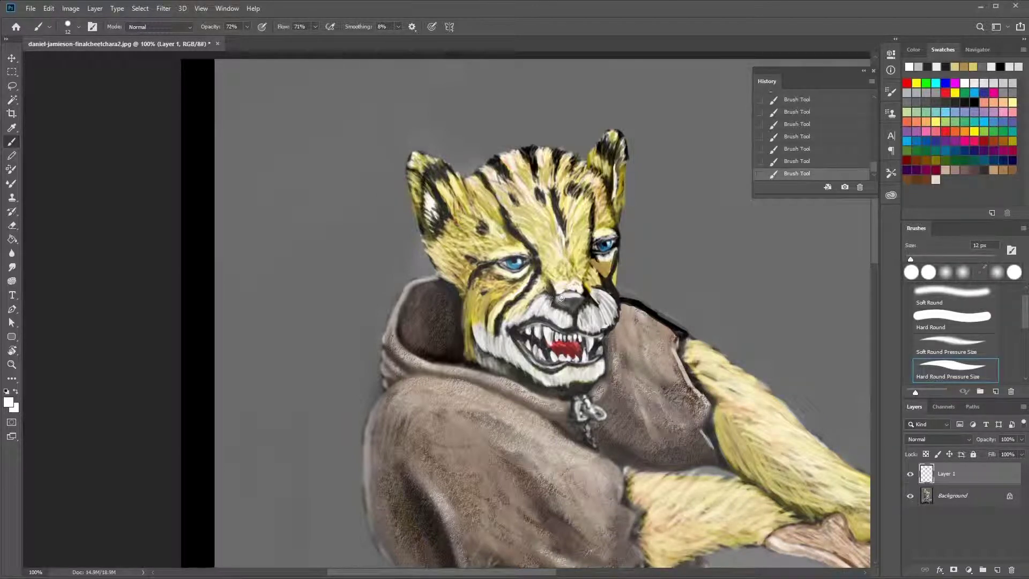
Step: Set the brush size to 4 px and refine the dark lines around the eyes in black
{"action": "scroll", "coordinate": [565, 273], "scroll_direction": "up", "scroll_amount": 2}
{"action": "left_click", "coordinate": [976, 100]}
{"action": "right_click", "coordinate": [466, 222]}
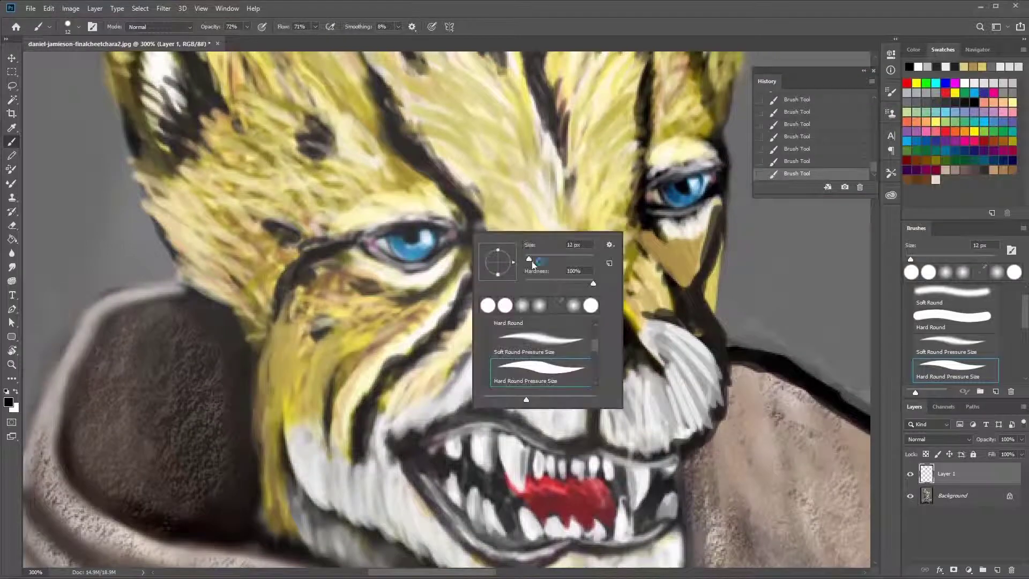
{"action": "left_click_drag", "start_coordinate": [541, 262], "coordinate": [528, 261]}
{"action": "key", "text": "Return"}
{"action": "mouse_move", "coordinate": [462, 228]}
{"action": "left_mouse_down"}
{"action": "mouse_move", "coordinate": [399, 225]}
{"action": "mouse_move", "coordinate": [375, 234]}
{"action": "mouse_move", "coordinate": [437, 231]}
{"action": "mouse_move", "coordinate": [430, 255]}
{"action": "mouse_move", "coordinate": [396, 260]}
{"action": "mouse_move", "coordinate": [450, 244]}
{"action": "mouse_move", "coordinate": [370, 252]}
{"action": "mouse_move", "coordinate": [445, 263]}
{"action": "mouse_move", "coordinate": [458, 207]}
{"action": "mouse_move", "coordinate": [464, 252]}
{"action": "mouse_move", "coordinate": [429, 174]}
{"action": "left_mouse_up"}
{"action": "key", "text": "ctrl+minus"}
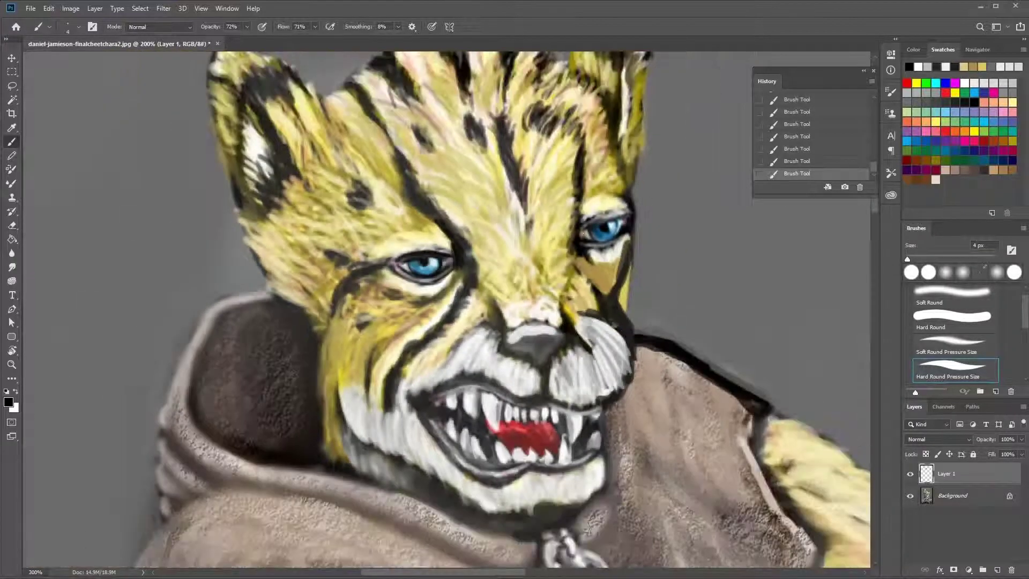
{"action": "mouse_move", "coordinate": [585, 231]}
{"action": "left_mouse_down"}
{"action": "mouse_move", "coordinate": [622, 214]}
{"action": "mouse_move", "coordinate": [624, 193]}
{"action": "left_mouse_up"}
{"action": "key", "text": "ctrl+minus"}
{"action": "key", "text": "ctrl+minus"}
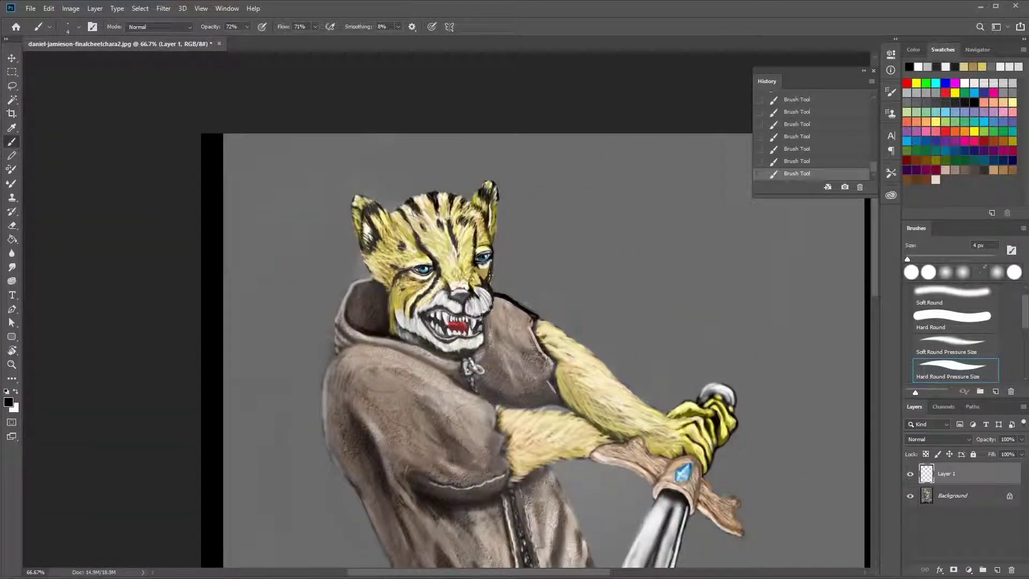
{"action": "left_click_drag", "start_coordinate": [489, 278], "coordinate": [583, 188]}
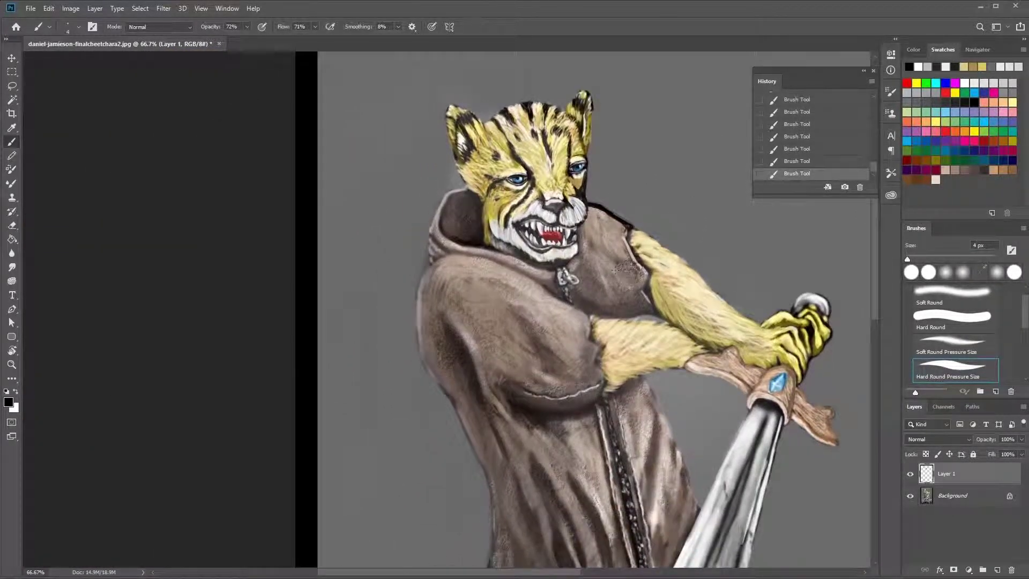
Step: Set the brush size to 29 px and deepen the shadows between the arms, inside the hood and under the near sleeve
{"action": "right_click", "coordinate": [611, 293]}
{"action": "left_click_drag", "start_coordinate": [627, 317], "coordinate": [670, 316]}
{"action": "key", "text": "Return"}
{"action": "mouse_move", "coordinate": [589, 257]}
{"action": "left_mouse_down"}
{"action": "mouse_move", "coordinate": [611, 312]}
{"action": "mouse_move", "coordinate": [608, 299]}
{"action": "mouse_move", "coordinate": [619, 297]}
{"action": "mouse_move", "coordinate": [599, 292]}
{"action": "mouse_move", "coordinate": [588, 260]}
{"action": "mouse_move", "coordinate": [588, 299]}
{"action": "mouse_move", "coordinate": [612, 313]}
{"action": "mouse_move", "coordinate": [578, 275]}
{"action": "left_mouse_up"}
{"action": "left_click", "coordinate": [624, 336], "text": "alt"}
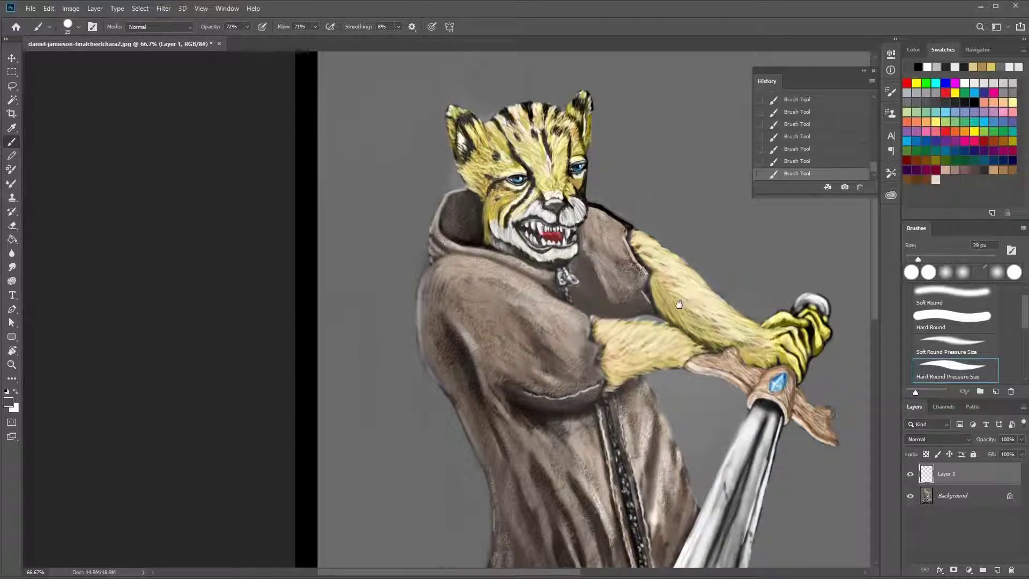
{"action": "left_click_drag", "start_coordinate": [679, 305], "coordinate": [630, 314]}
{"action": "mouse_move", "coordinate": [489, 292]}
{"action": "left_mouse_down"}
{"action": "mouse_move", "coordinate": [536, 284]}
{"action": "mouse_move", "coordinate": [478, 267]}
{"action": "left_mouse_up"}
{"action": "mouse_move", "coordinate": [590, 422]}
{"action": "left_mouse_down"}
{"action": "mouse_move", "coordinate": [536, 427]}
{"action": "mouse_move", "coordinate": [613, 408]}
{"action": "mouse_move", "coordinate": [525, 423]}
{"action": "left_mouse_up"}
Step: Set the brush size to 18 px and outline the ragged cuff of the near sleeve in a sampled dark tone
{"action": "left_click", "coordinate": [593, 368], "text": "alt"}
{"action": "right_click", "coordinate": [622, 401]}
{"action": "key", "text": "Return"}
{"action": "mouse_move", "coordinate": [603, 422]}
{"action": "left_mouse_down"}
{"action": "mouse_move", "coordinate": [612, 388]}
{"action": "mouse_move", "coordinate": [595, 324]}
{"action": "left_mouse_up"}
Step: Choose a dark muted brown-grey as the foreground colour and shade the ragged cuffs of both sleeves
{"action": "left_click", "coordinate": [611, 364], "text": "alt"}
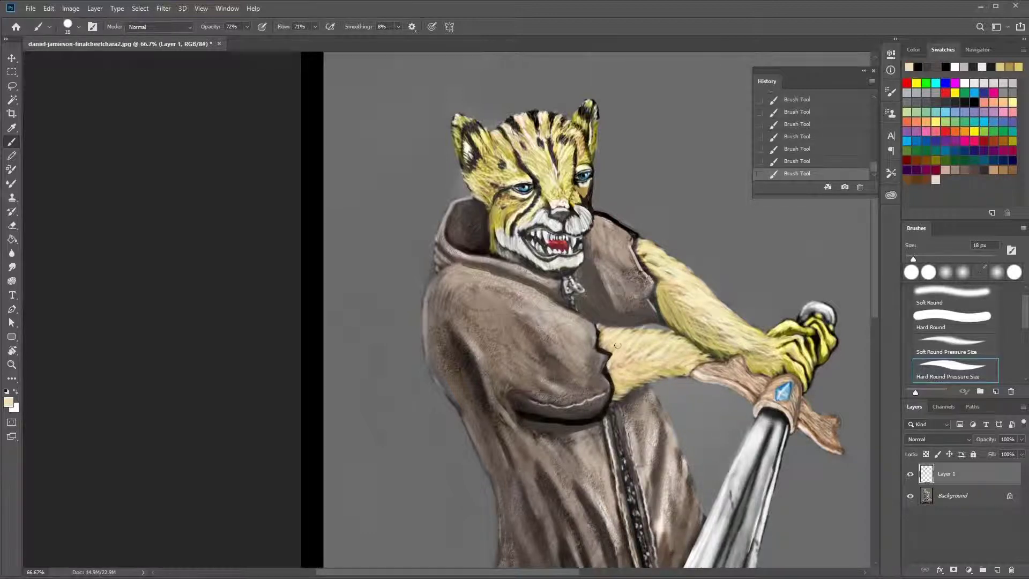
{"action": "left_click", "coordinate": [9, 402]}
{"action": "left_click", "coordinate": [395, 193]}
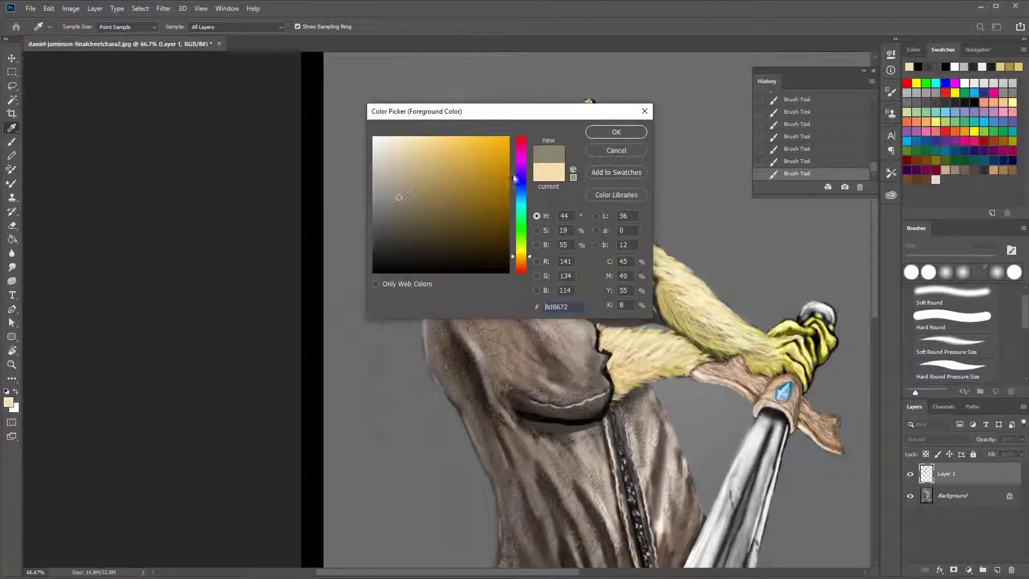
{"action": "left_click", "coordinate": [395, 225]}
{"action": "left_click", "coordinate": [616, 131]}
{"action": "mouse_move", "coordinate": [605, 350]}
{"action": "left_mouse_down"}
{"action": "mouse_move", "coordinate": [599, 324]}
{"action": "mouse_move", "coordinate": [613, 402]}
{"action": "left_mouse_up"}
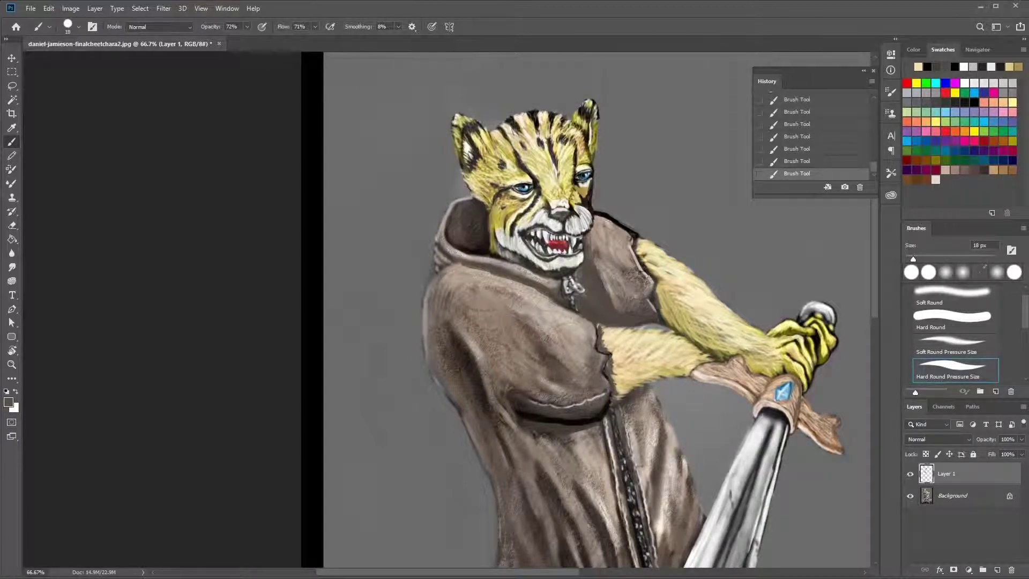
{"action": "left_click_drag", "start_coordinate": [666, 322], "coordinate": [642, 247]}
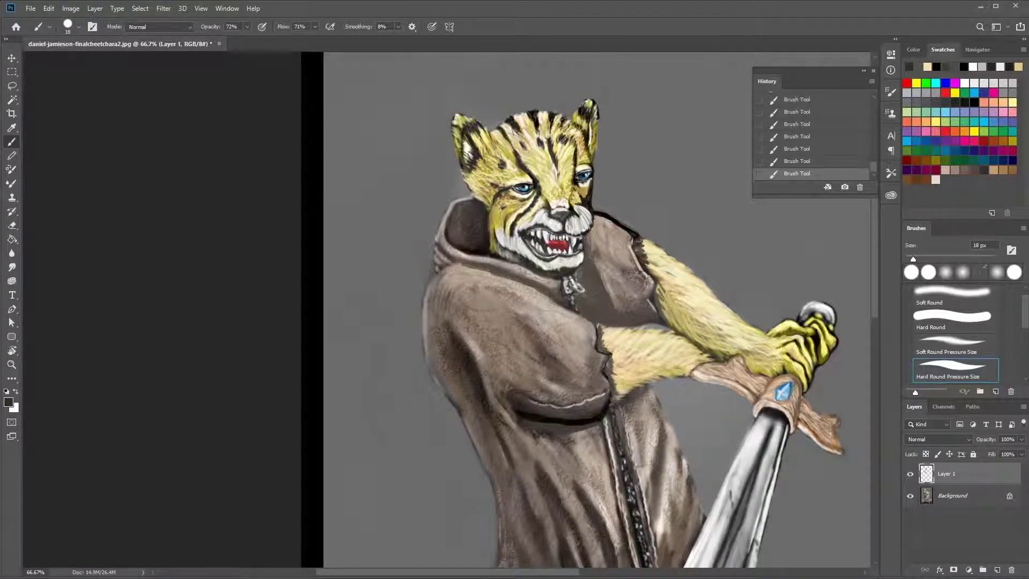
Step: Paint fold shading at the top of the hoodie's front panel below the near forearm with sampled brown-grey tones
{"action": "left_click_drag", "start_coordinate": [689, 296], "coordinate": [646, 297]}
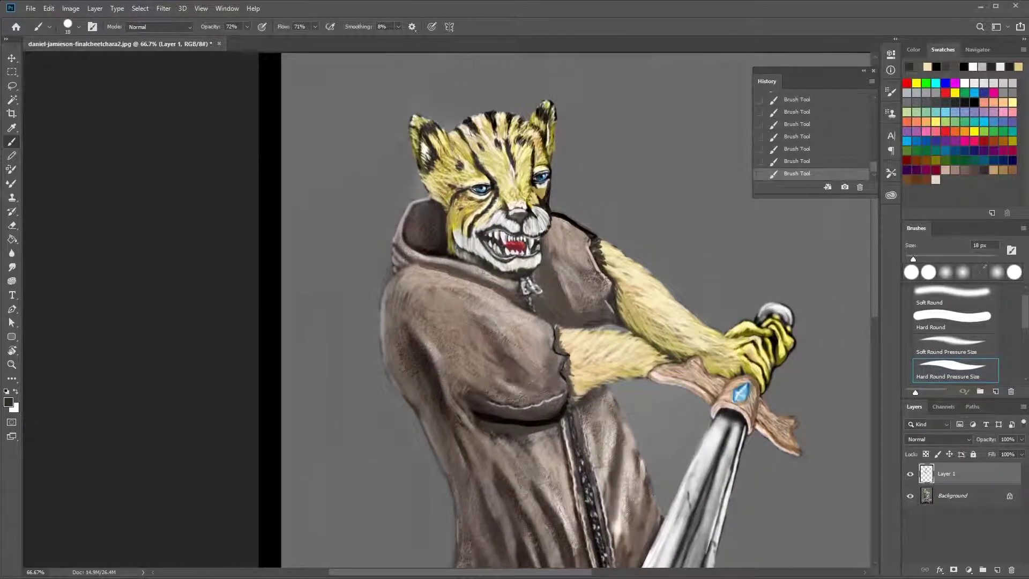
{"action": "left_click_drag", "start_coordinate": [571, 325], "coordinate": [496, 298]}
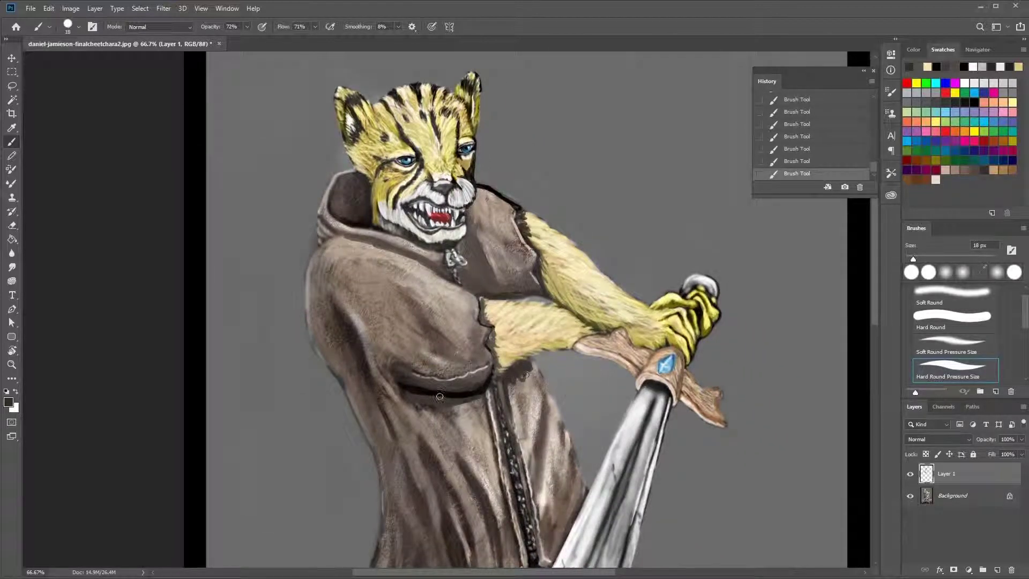
{"action": "left_click_drag", "start_coordinate": [528, 358], "coordinate": [478, 111]}
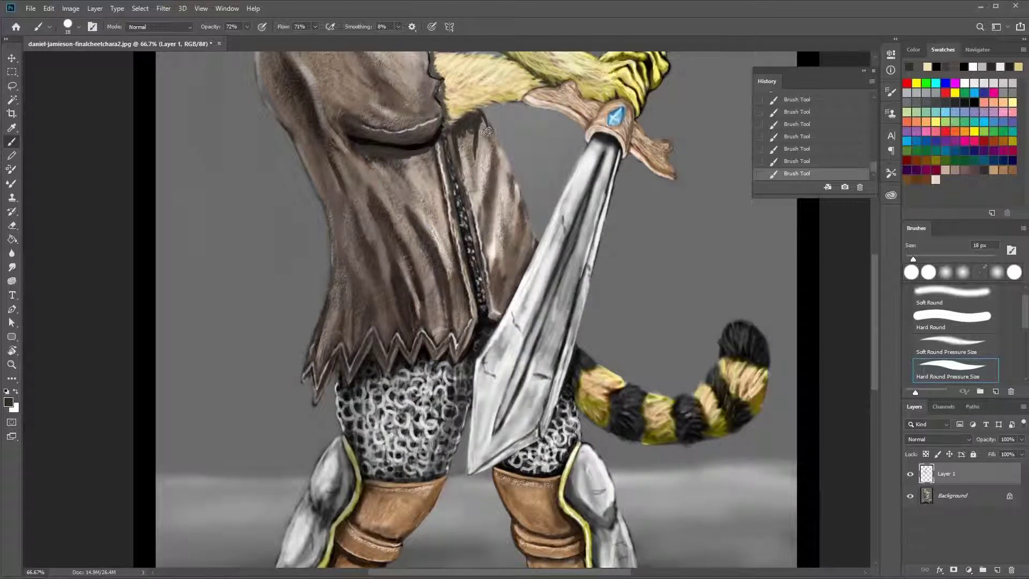
{"action": "key", "text": "alt"}
{"action": "left_click", "coordinate": [485, 136], "text": "alt"}
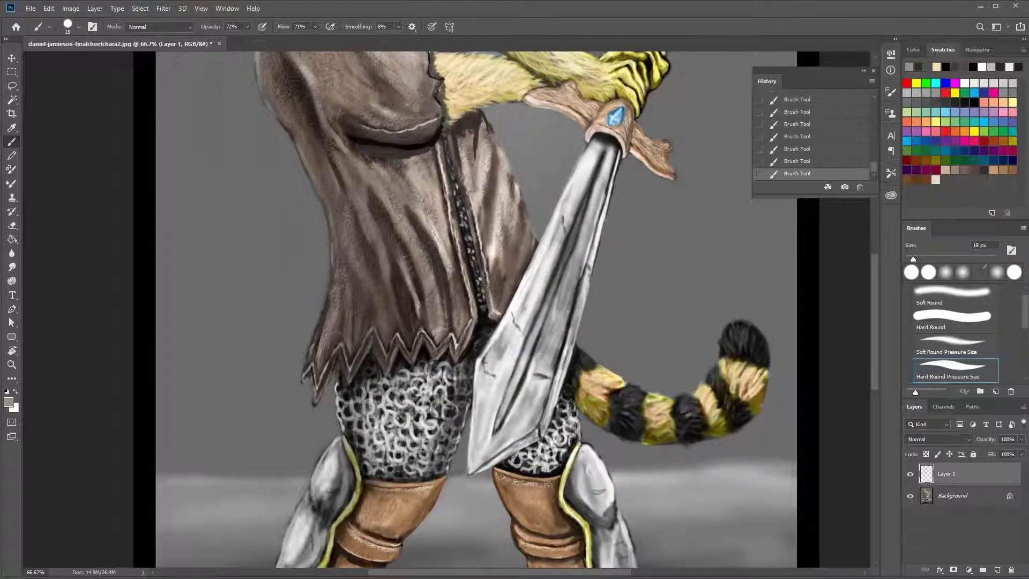
{"action": "left_click", "coordinate": [474, 134], "text": "alt"}
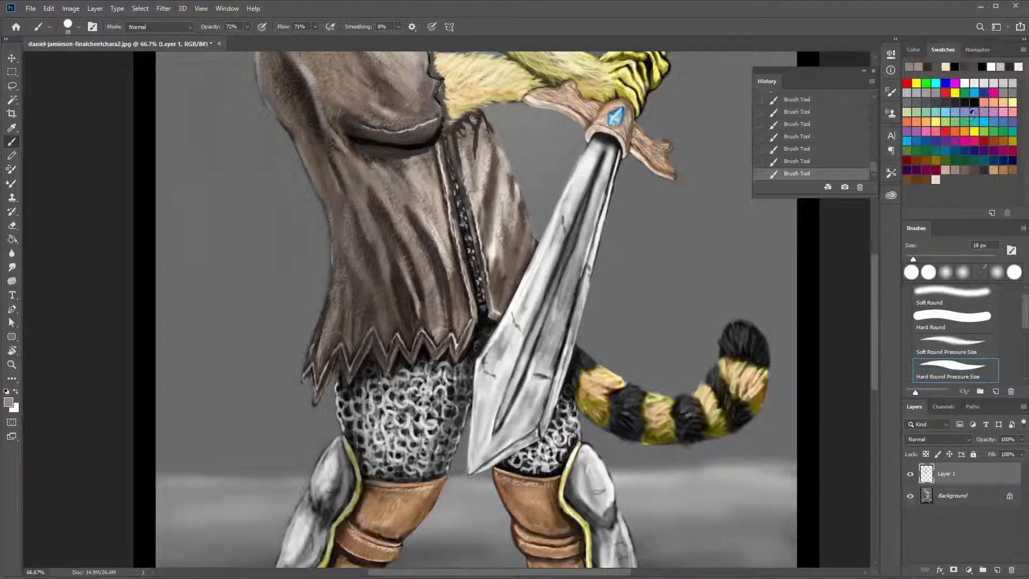
{"action": "left_click", "coordinate": [471, 124], "text": "alt"}
{"action": "mouse_move", "coordinate": [471, 124]}
{"action": "left_mouse_down"}
{"action": "mouse_move", "coordinate": [451, 151]}
{"action": "mouse_move", "coordinate": [450, 134]}
{"action": "mouse_move", "coordinate": [488, 238]}
{"action": "mouse_move", "coordinate": [451, 170]}
{"action": "mouse_move", "coordinate": [431, 157]}
{"action": "left_mouse_up"}
{"action": "mouse_move", "coordinate": [472, 119]}
{"action": "left_mouse_down"}
{"action": "mouse_move", "coordinate": [407, 172]}
{"action": "mouse_move", "coordinate": [346, 173]}
{"action": "mouse_move", "coordinate": [378, 193]}
{"action": "left_mouse_up"}
{"action": "mouse_move", "coordinate": [304, 168]}
{"action": "left_mouse_down"}
{"action": "mouse_move", "coordinate": [296, 140]}
{"action": "mouse_move", "coordinate": [289, 161]}
{"action": "left_mouse_up"}
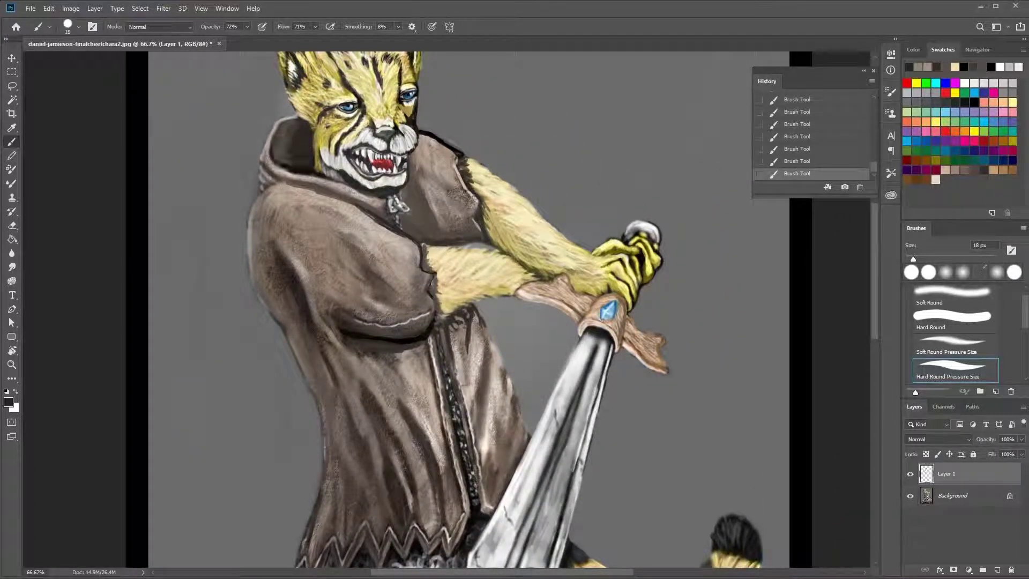
Step: Set the brush size to 9 px and draw a dark outline around the hood and the near shoulder
{"action": "right_click", "coordinate": [321, 139]}
{"action": "left_click_drag", "start_coordinate": [382, 174], "coordinate": [375, 174]}
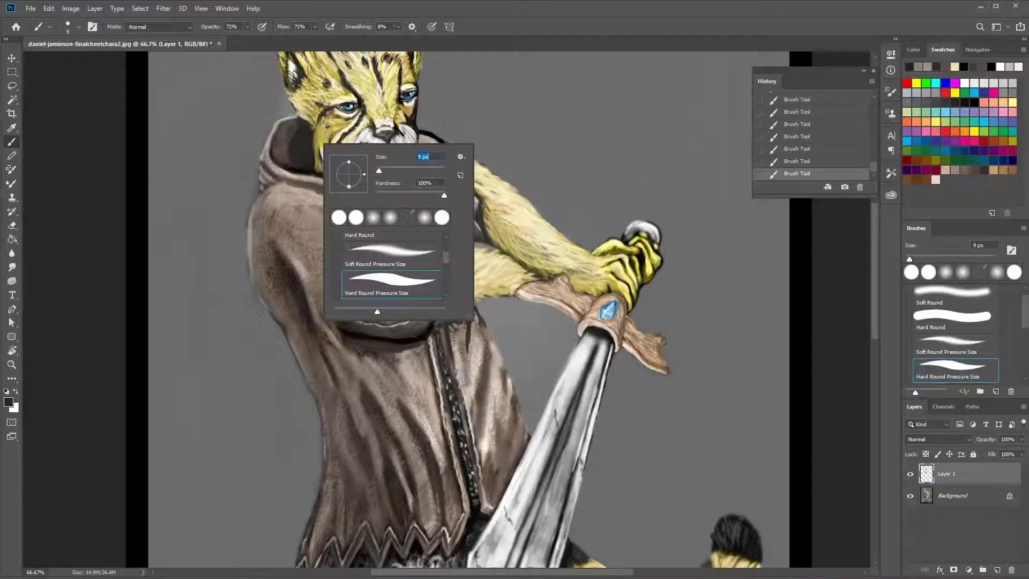
{"action": "key", "text": "Return"}
{"action": "left_click_drag", "start_coordinate": [267, 149], "coordinate": [255, 202]}
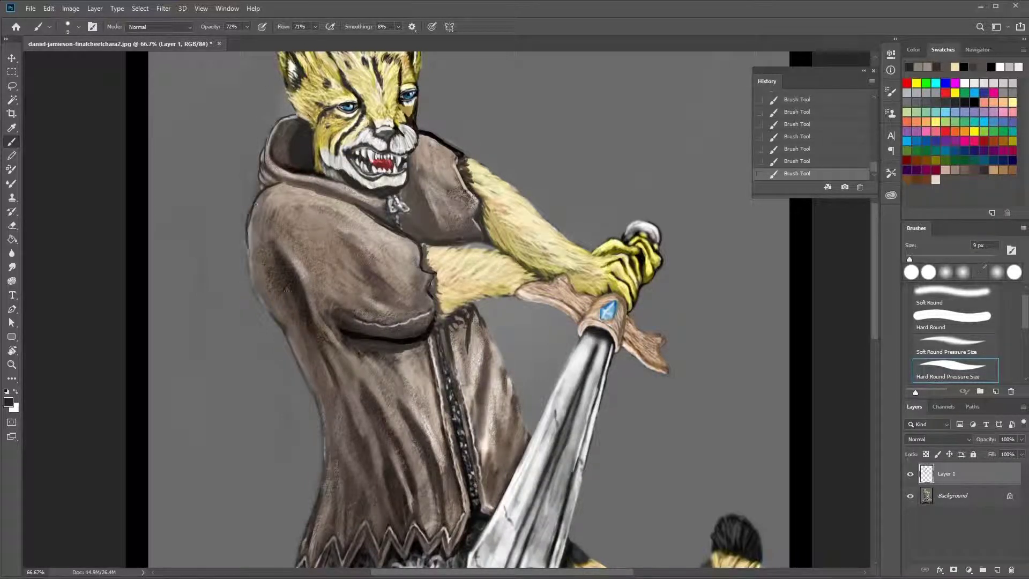
{"action": "mouse_move", "coordinate": [299, 115]}
{"action": "left_mouse_down"}
{"action": "mouse_move", "coordinate": [215, 214]}
{"action": "mouse_move", "coordinate": [233, 262]}
{"action": "left_mouse_up"}
Step: Repaint the forehead fur between the stripes using yellow, cream and tan tones sampled from the face
{"action": "left_click", "coordinate": [229, 232], "text": "alt"}
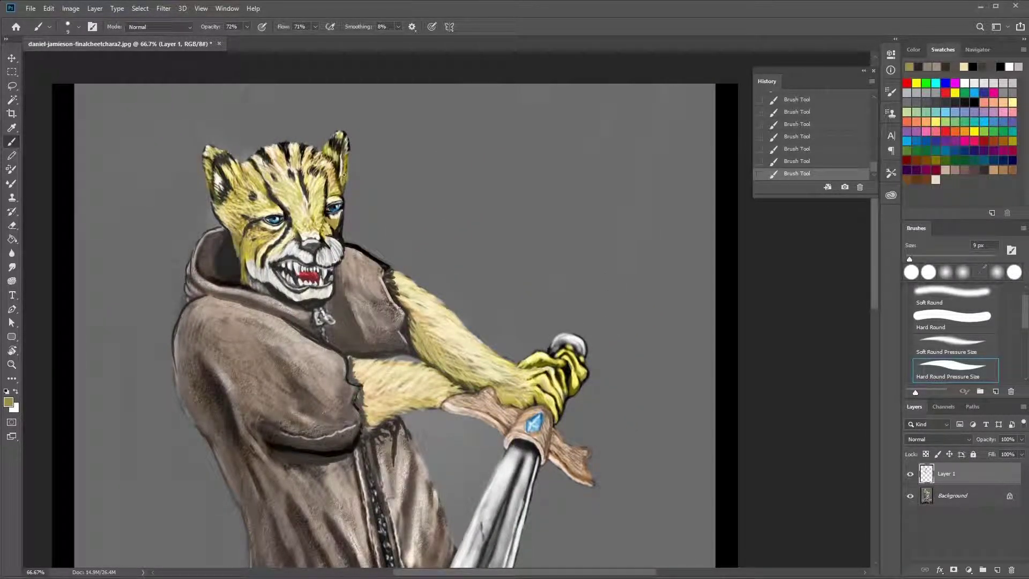
{"action": "left_click", "coordinate": [294, 220], "text": "alt"}
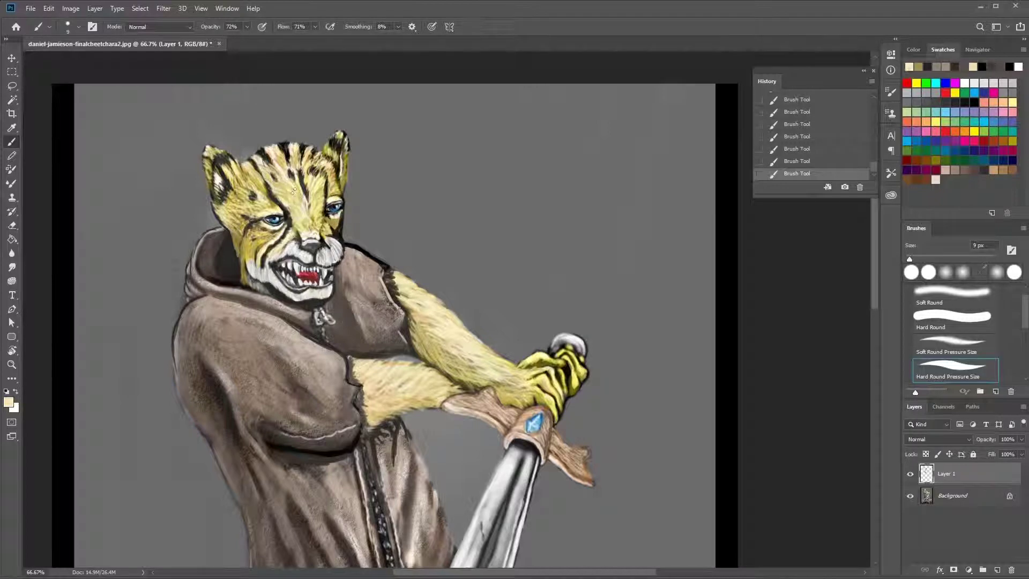
{"action": "left_click", "coordinate": [289, 212], "text": "alt"}
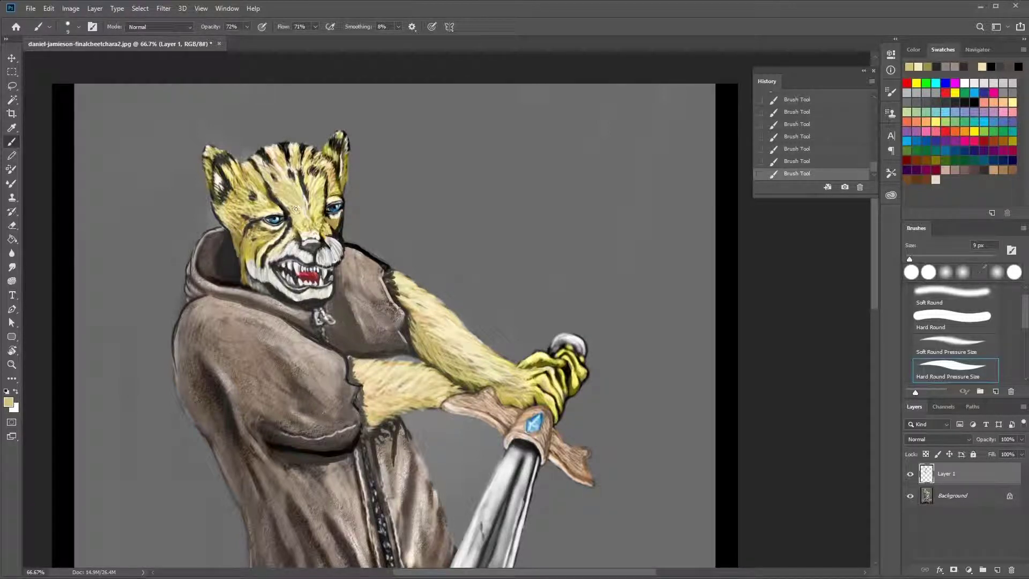
{"action": "mouse_move", "coordinate": [321, 189]}
{"action": "left_mouse_down"}
{"action": "mouse_move", "coordinate": [310, 169]}
{"action": "mouse_move", "coordinate": [322, 212]}
{"action": "mouse_move", "coordinate": [317, 189]}
{"action": "left_mouse_up"}
{"action": "left_click", "coordinate": [296, 197], "text": "alt"}
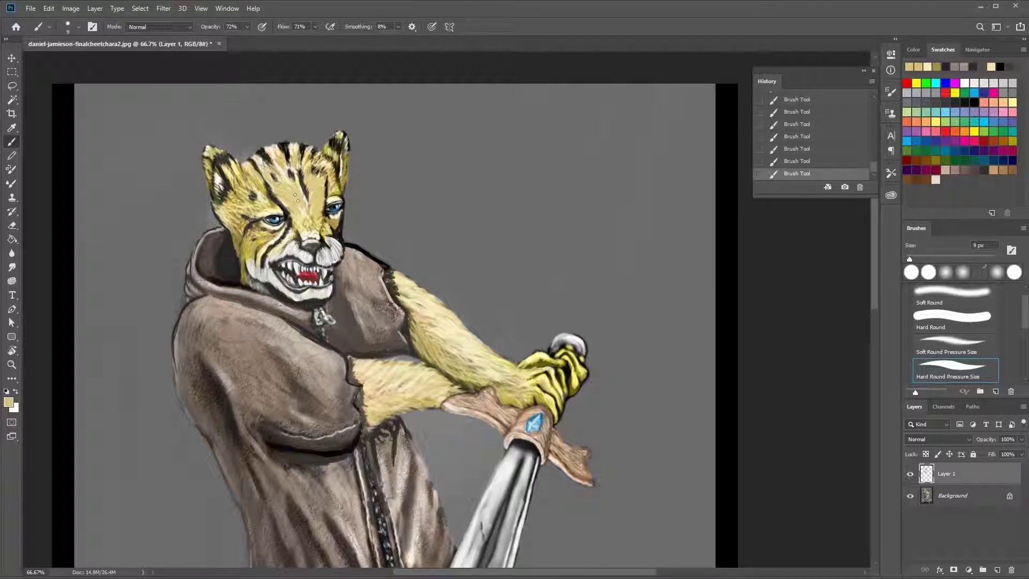
Step: Choose light tan #f1db97 and then a paler cream, and paint highlights on the forehead and near ear
{"action": "left_click", "coordinate": [8, 402]}
{"action": "left_click", "coordinate": [614, 131]}
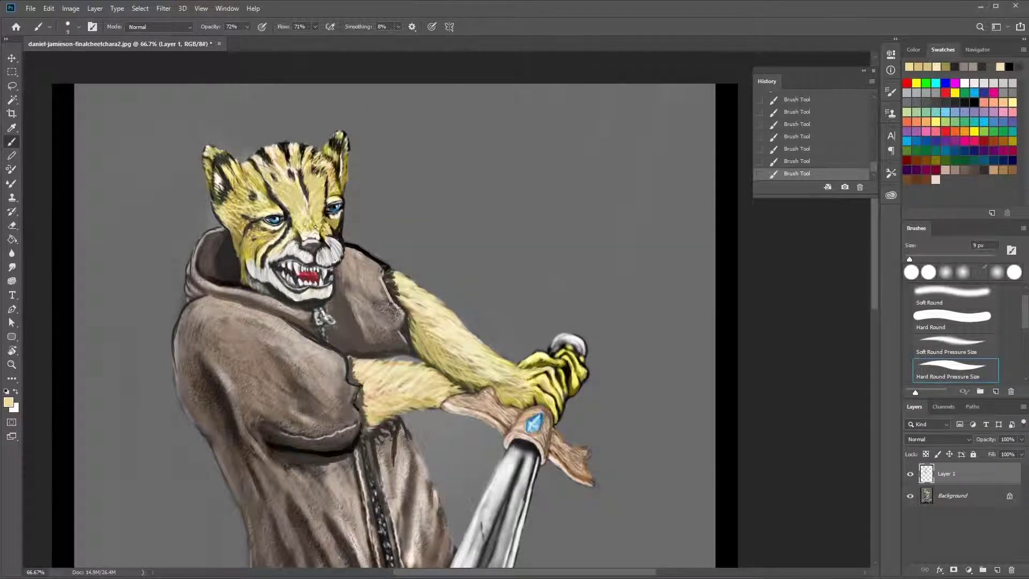
{"action": "mouse_move", "coordinate": [321, 188]}
{"action": "left_mouse_down"}
{"action": "mouse_move", "coordinate": [316, 163]}
{"action": "mouse_move", "coordinate": [330, 183]}
{"action": "left_mouse_up"}
{"action": "left_click", "coordinate": [9, 402]}
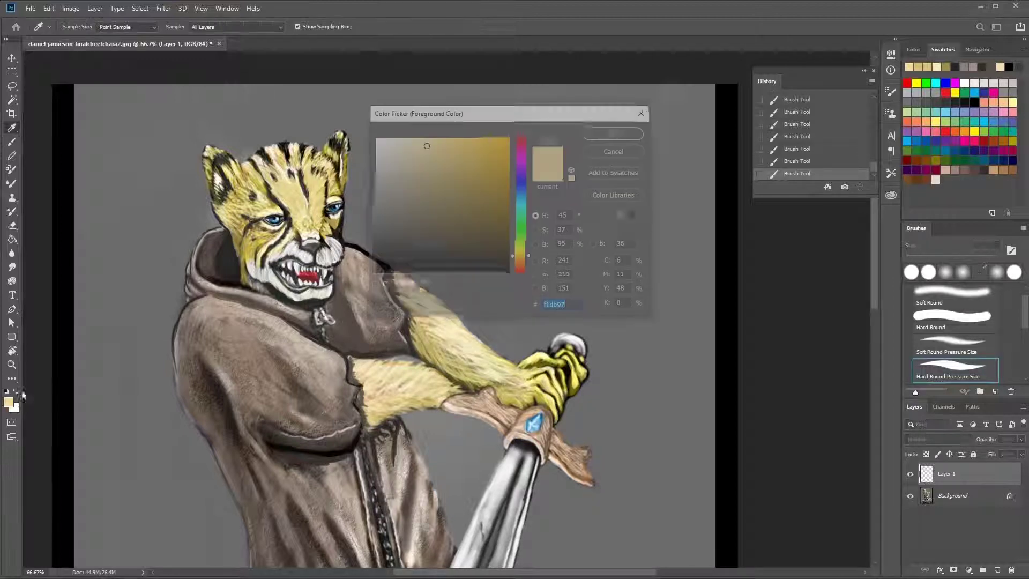
{"action": "left_click", "coordinate": [615, 131]}
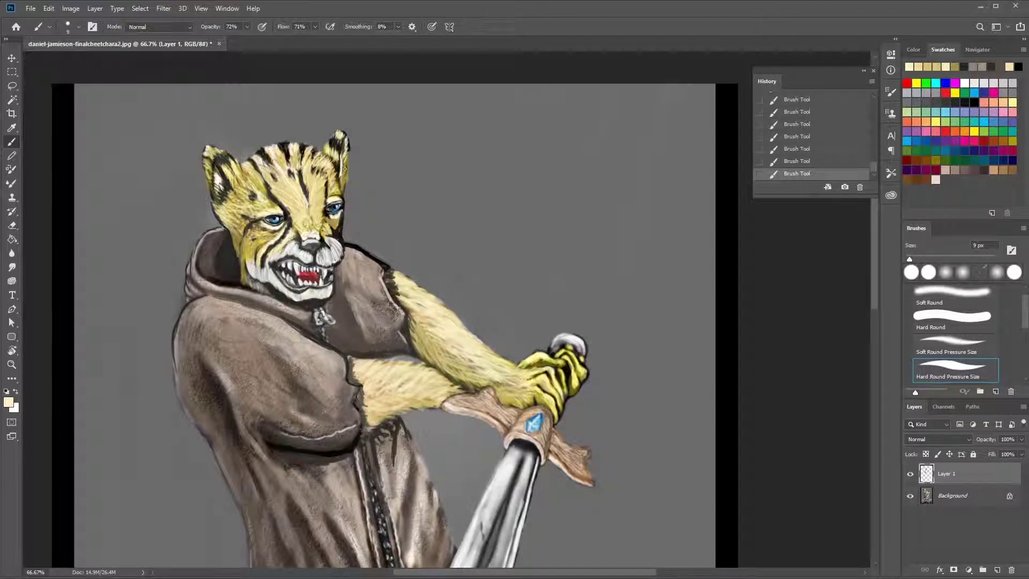
{"action": "left_click_drag", "start_coordinate": [217, 151], "coordinate": [234, 165]}
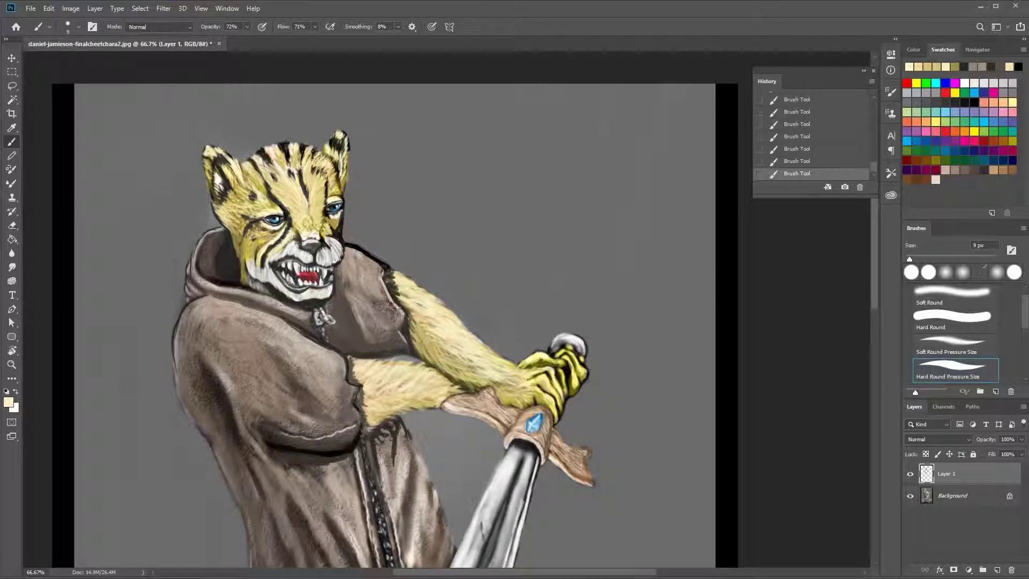
Step: Refine the near ear's black markings and the surrounding fur with sampled dark, white and yellow tones
{"action": "left_click", "coordinate": [225, 189], "text": "alt"}
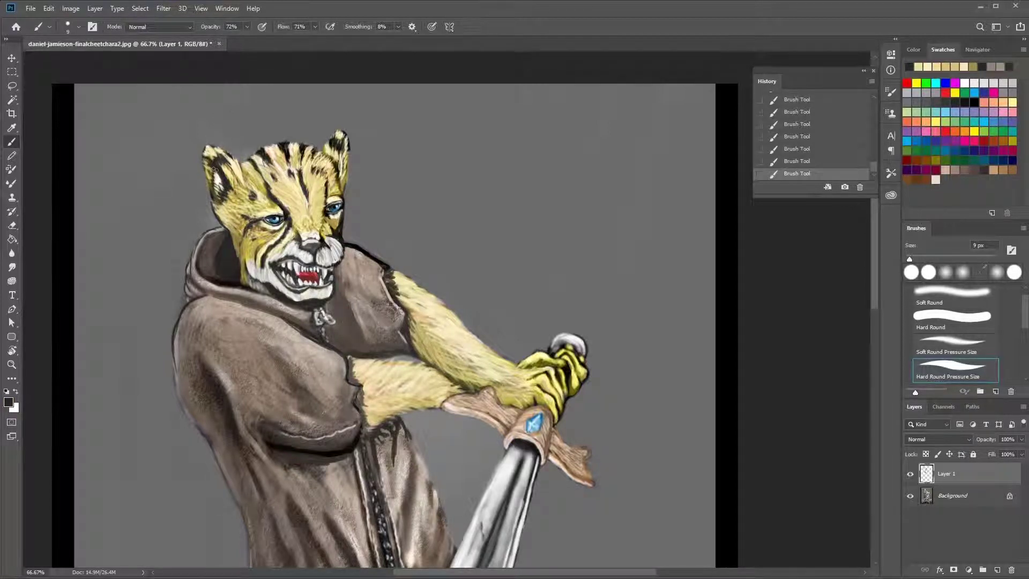
{"action": "left_click", "coordinate": [221, 210], "text": "alt"}
{"action": "left_click", "coordinate": [236, 198], "text": "alt"}
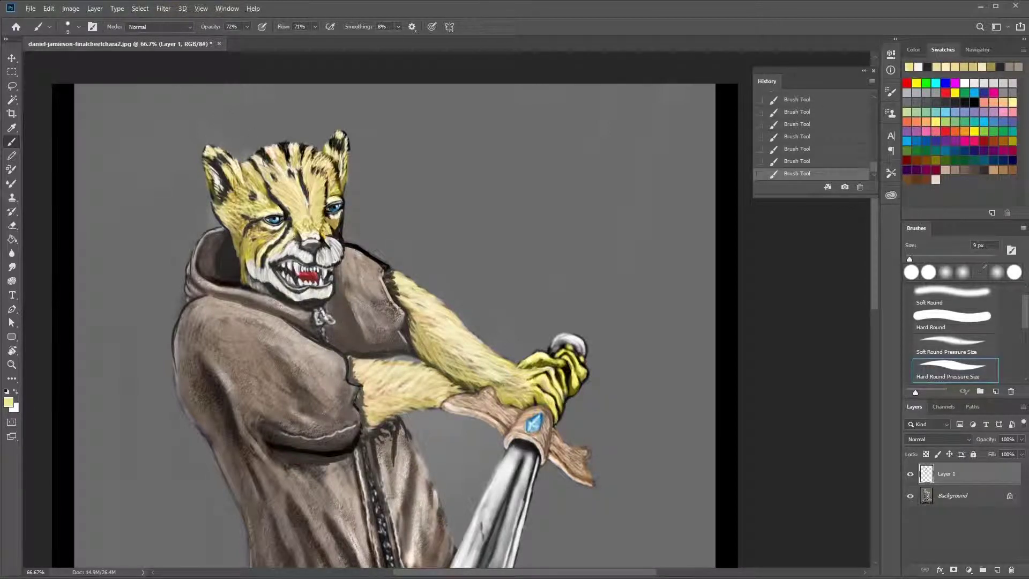
{"action": "left_click", "coordinate": [224, 160], "text": "alt"}
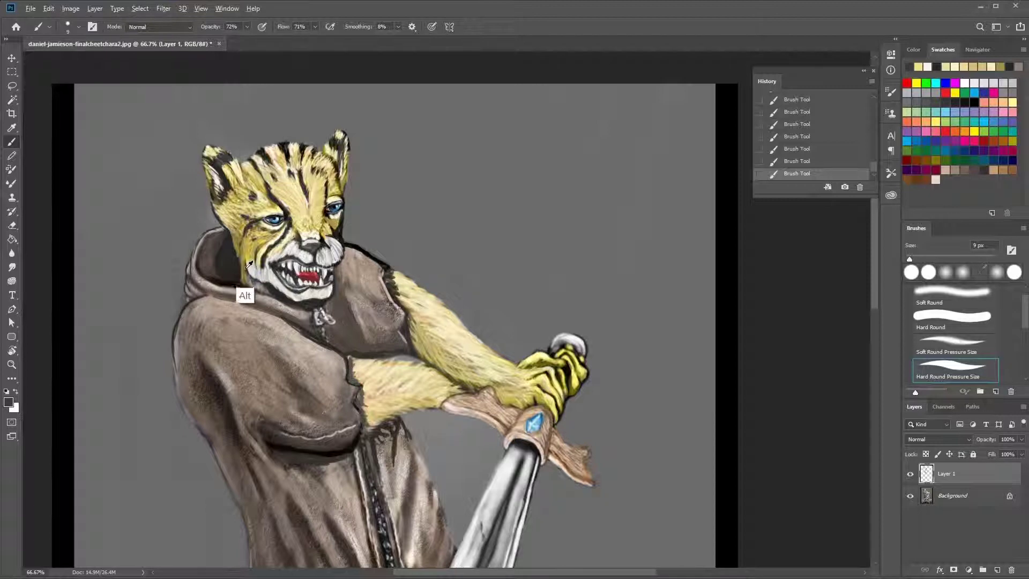
Step: Touch up the fur on the near lower cheek and the forearms with sampled tan and dark tones
{"action": "left_click", "coordinate": [244, 287], "text": "alt"}
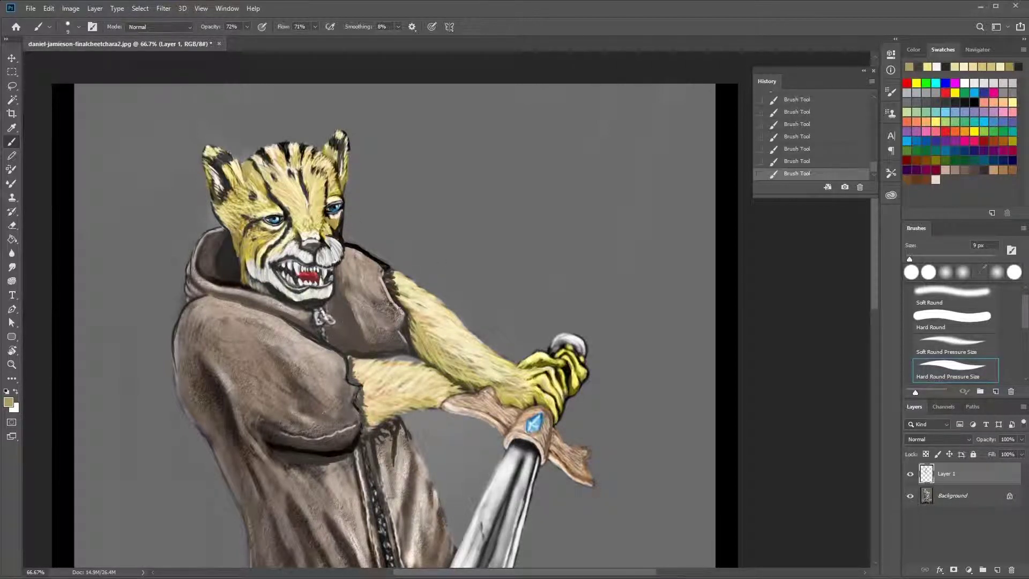
{"action": "left_click_drag", "start_coordinate": [440, 379], "coordinate": [449, 362]}
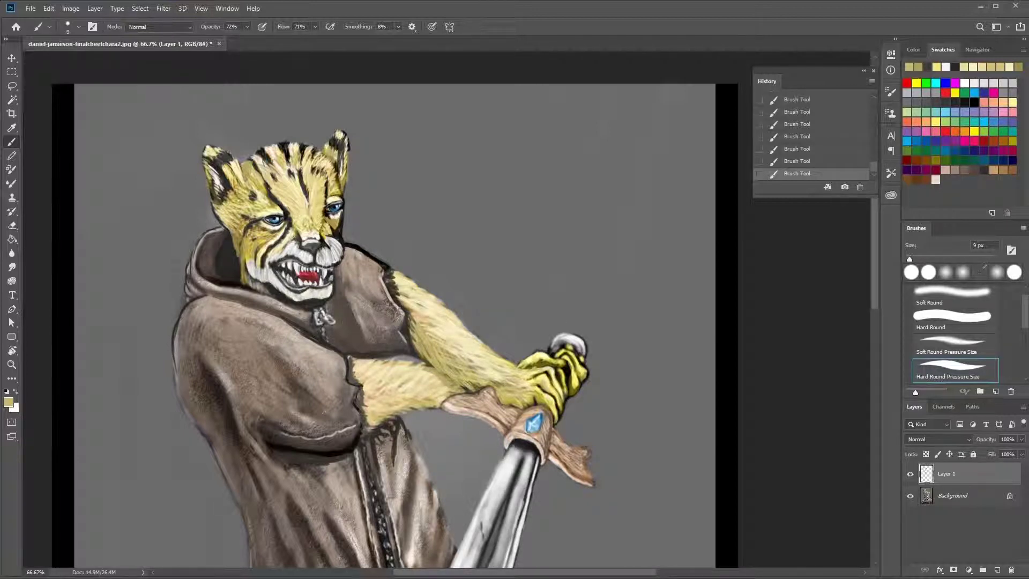
{"action": "left_click", "coordinate": [411, 354], "text": "alt"}
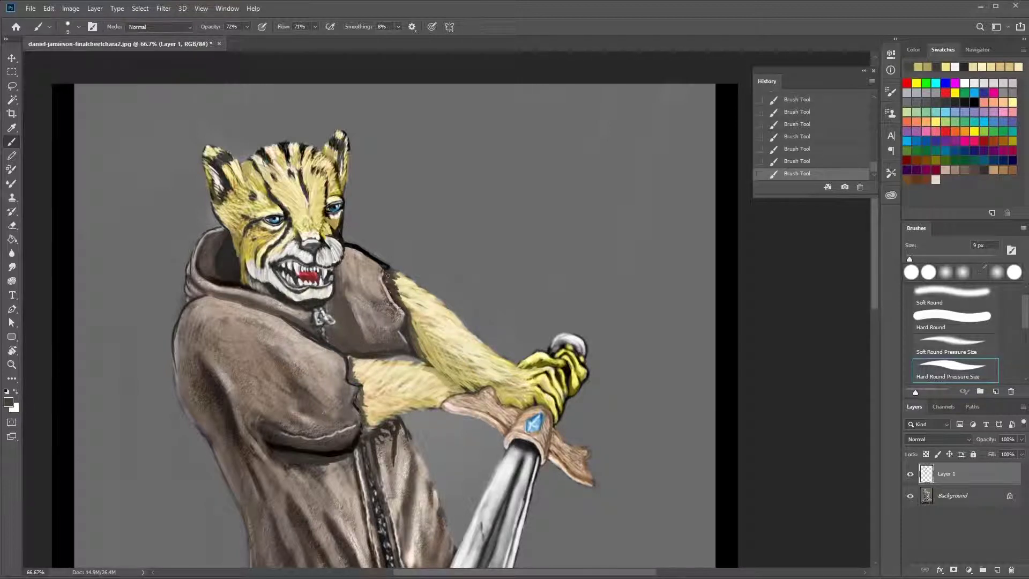
{"action": "scroll", "coordinate": [388, 276], "scroll_direction": "down", "scroll_amount": 8}
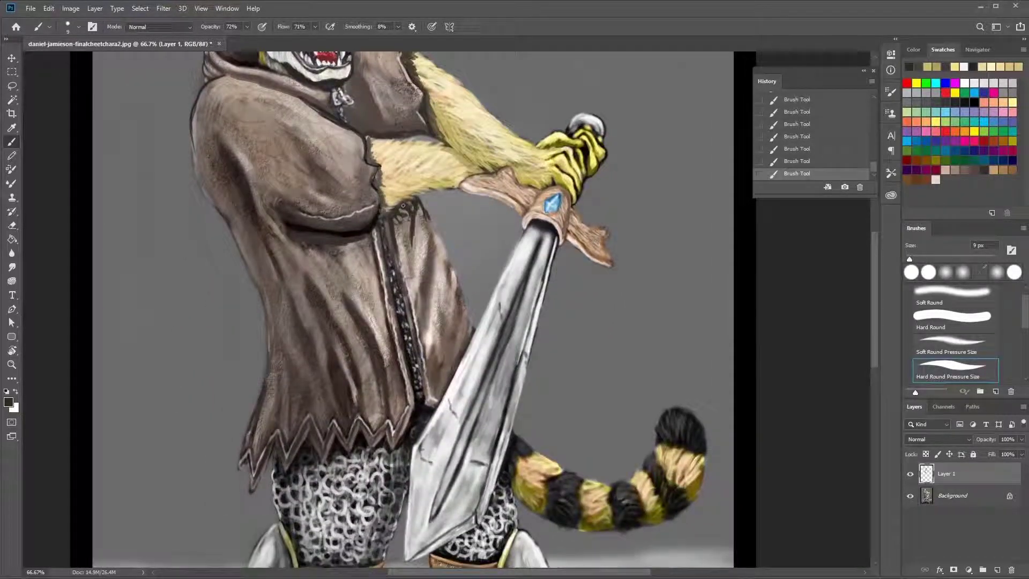
Step: Darken the hoodie shadow beneath the sleeve and outline the sword blade's hoodie-side edge and the guard with dark strokes
{"action": "mouse_move", "coordinate": [403, 204]}
{"action": "left_mouse_down"}
{"action": "mouse_move", "coordinate": [402, 252]}
{"action": "mouse_move", "coordinate": [405, 237]}
{"action": "left_mouse_up"}
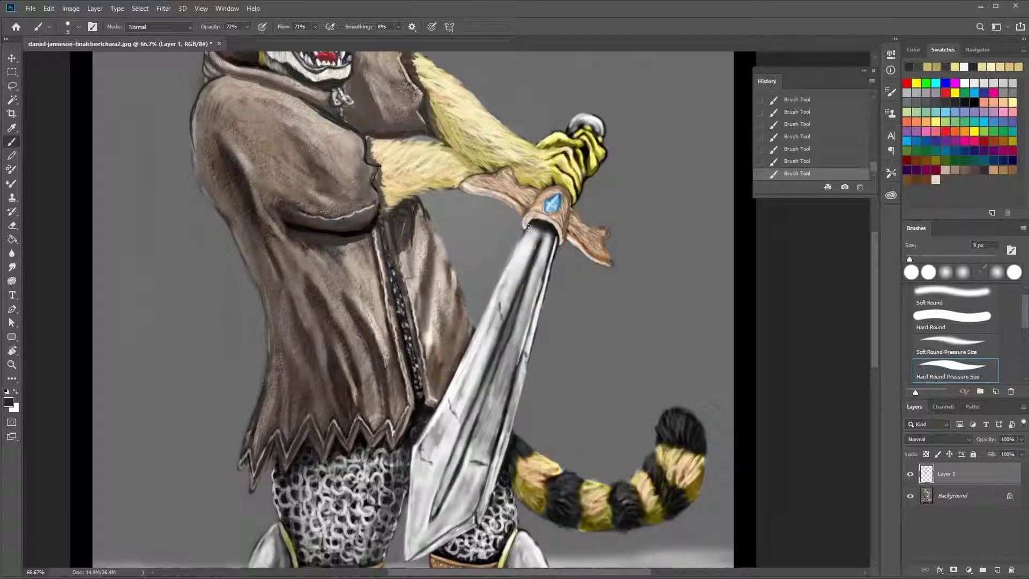
{"action": "left_click_drag", "start_coordinate": [528, 226], "coordinate": [457, 377]}
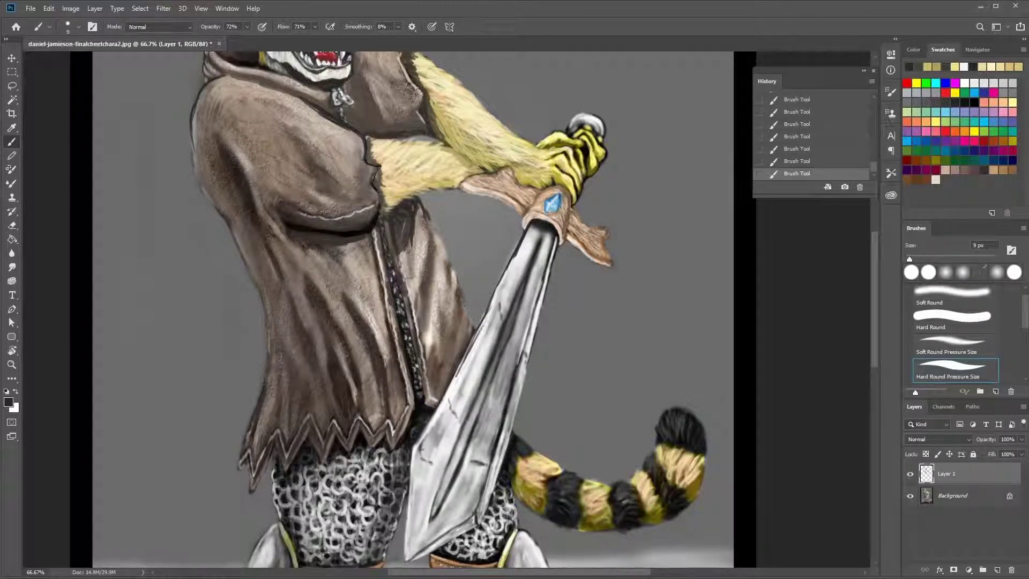
{"action": "left_click_drag", "start_coordinate": [491, 300], "coordinate": [442, 400]}
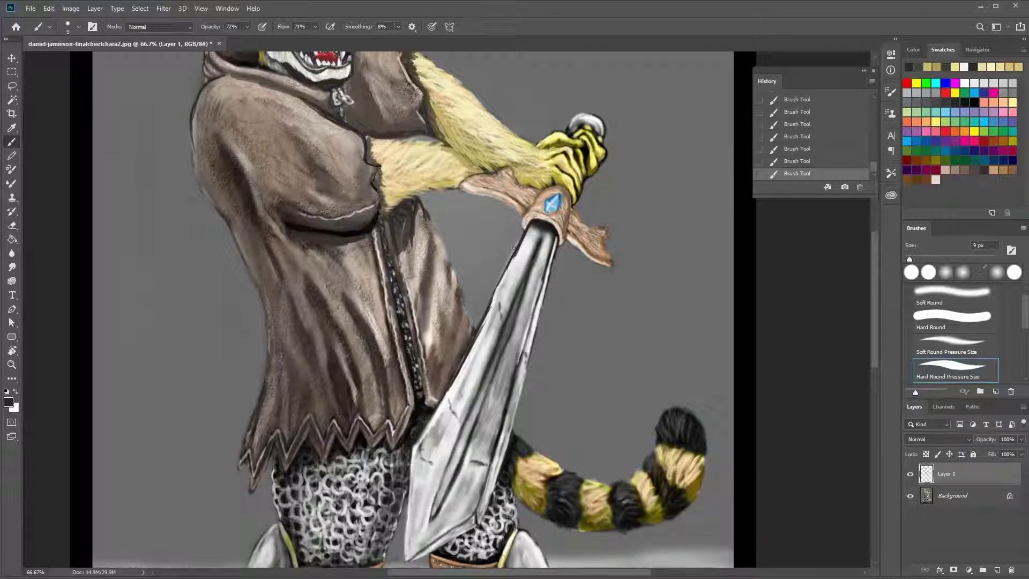
{"action": "left_click_drag", "start_coordinate": [514, 248], "coordinate": [490, 302]}
{"action": "mouse_move", "coordinate": [551, 231]}
{"action": "left_mouse_down"}
{"action": "mouse_move", "coordinate": [547, 216]}
{"action": "mouse_move", "coordinate": [562, 243]}
{"action": "mouse_move", "coordinate": [527, 197]}
{"action": "mouse_move", "coordinate": [573, 182]}
{"action": "left_mouse_up"}
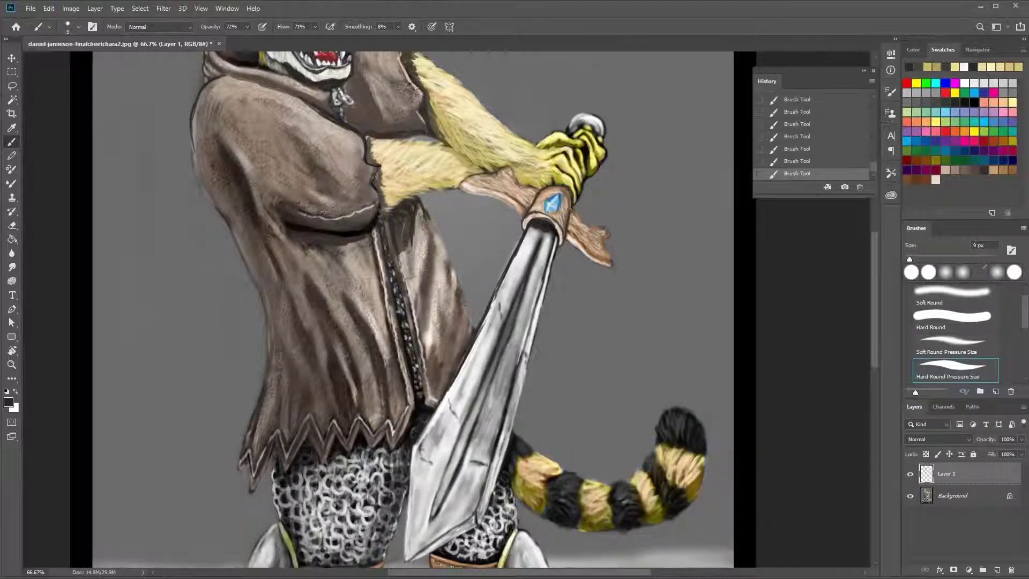
Step: Clean up the dark outlines around the chainmail and the leg armor on the leg farther from the tail
{"action": "scroll", "coordinate": [587, 248], "scroll_direction": "up", "scroll_amount": 3}
{"action": "key", "text": "ctrl+minus"}
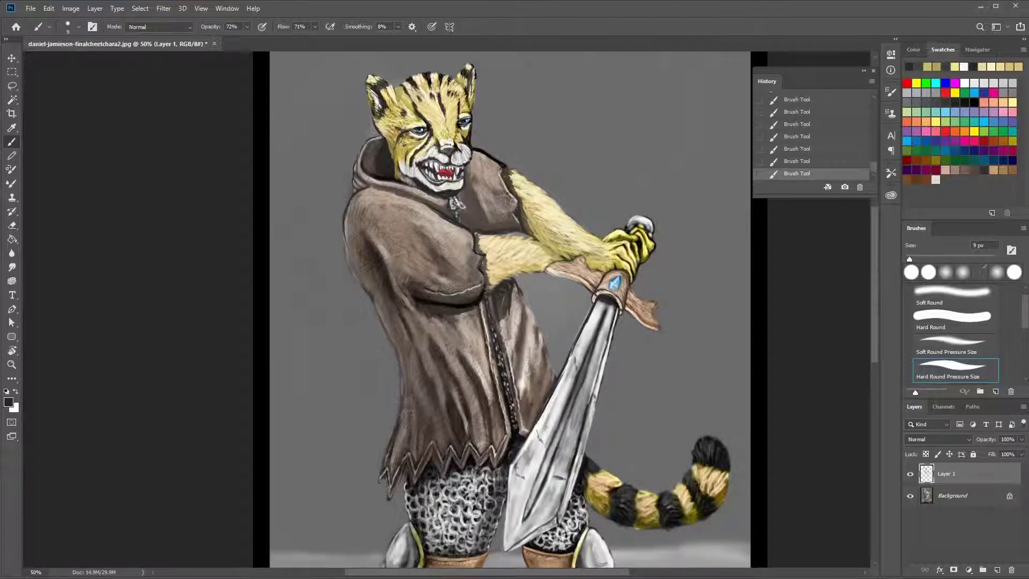
{"action": "left_click_drag", "start_coordinate": [498, 309], "coordinate": [511, 230]}
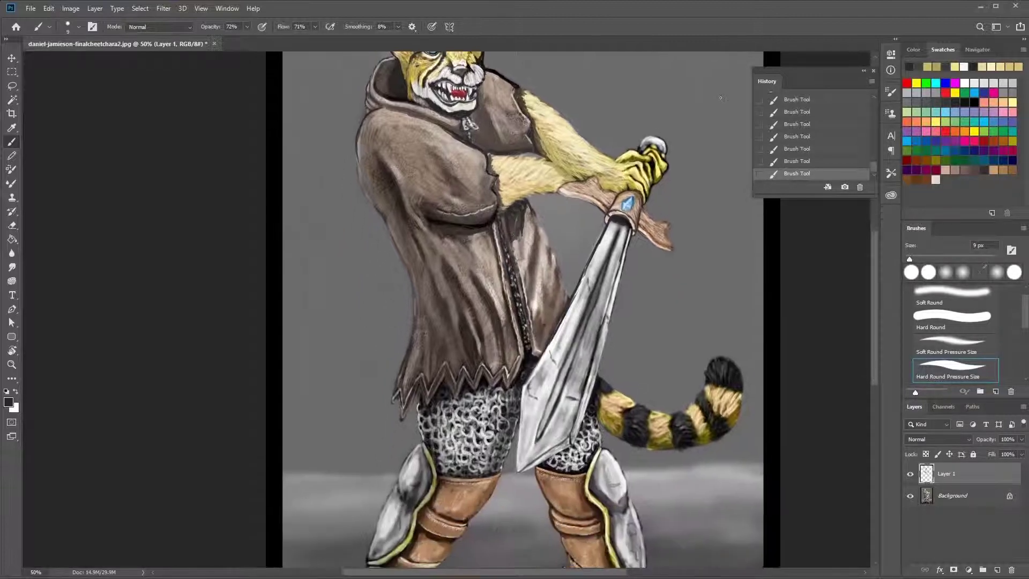
{"action": "left_click_drag", "start_coordinate": [506, 406], "coordinate": [540, 354]}
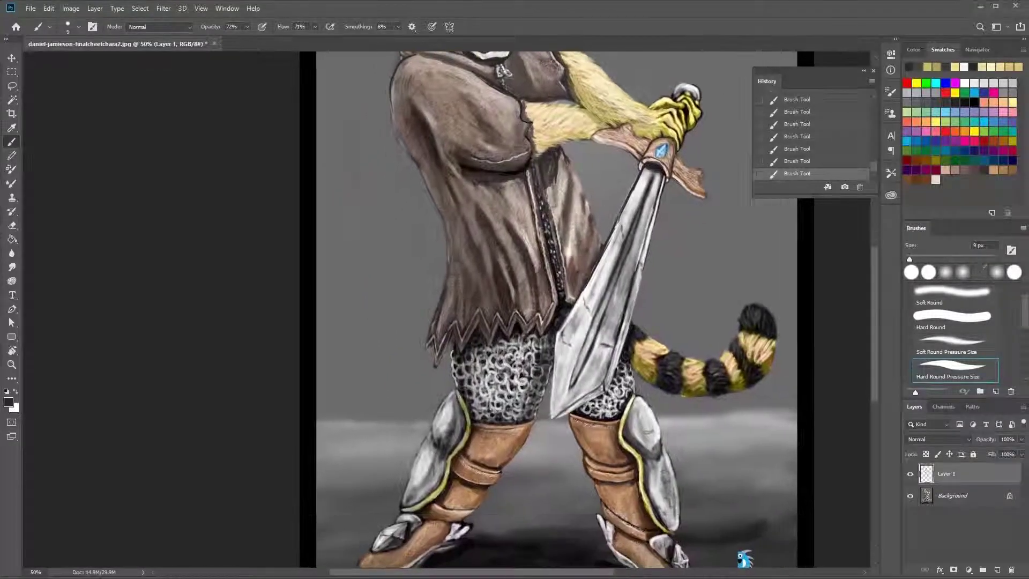
{"action": "left_click_drag", "start_coordinate": [462, 410], "coordinate": [458, 386]}
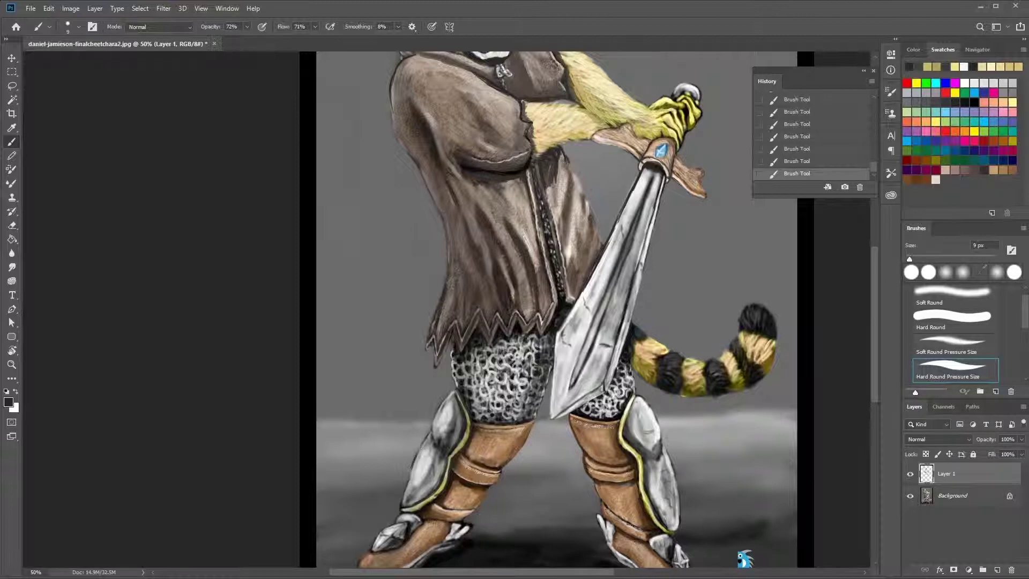
{"action": "left_click_drag", "start_coordinate": [438, 415], "coordinate": [352, 372]}
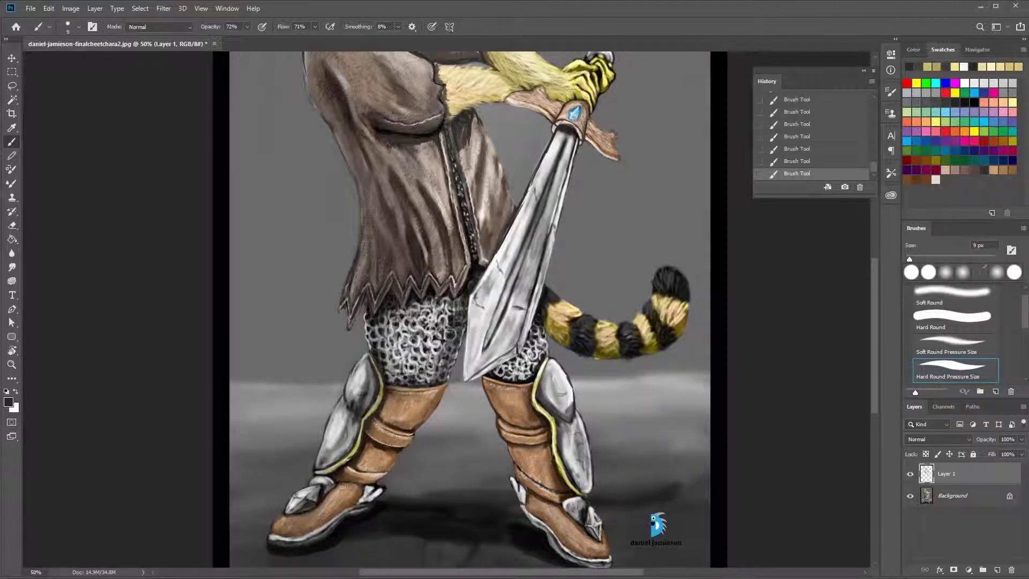
Step: Touch up the muzzle and the fur around the nose with sampled light grey, white and cream tones
{"action": "scroll", "coordinate": [557, 501], "scroll_direction": "down", "scroll_amount": 3}
{"action": "scroll", "coordinate": [592, 386], "scroll_direction": "up", "scroll_amount": 8}
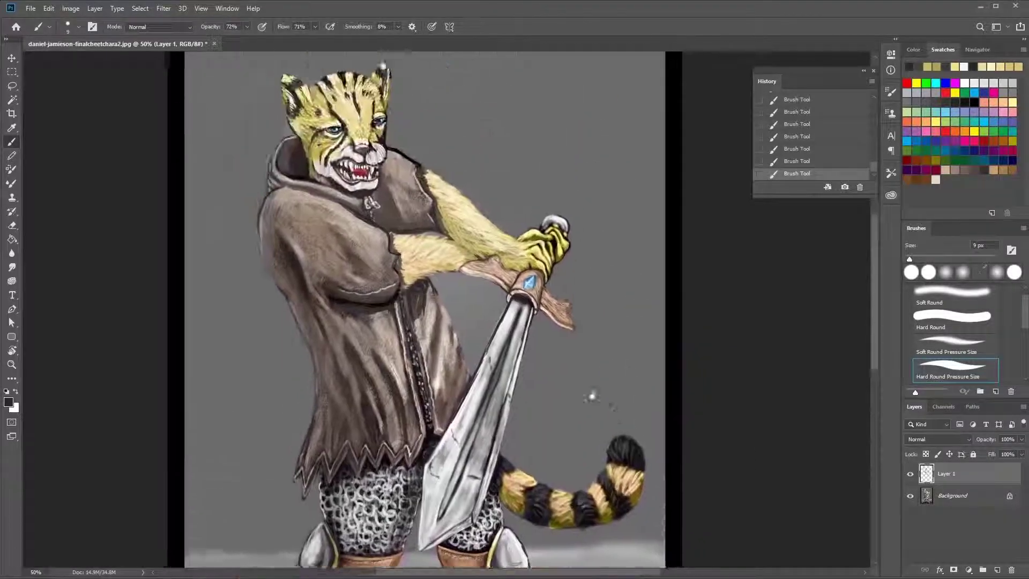
{"action": "scroll", "coordinate": [450, 314], "scroll_direction": "left", "scroll_amount": 3}
{"action": "scroll", "coordinate": [450, 313], "scroll_direction": "down", "scroll_amount": 1}
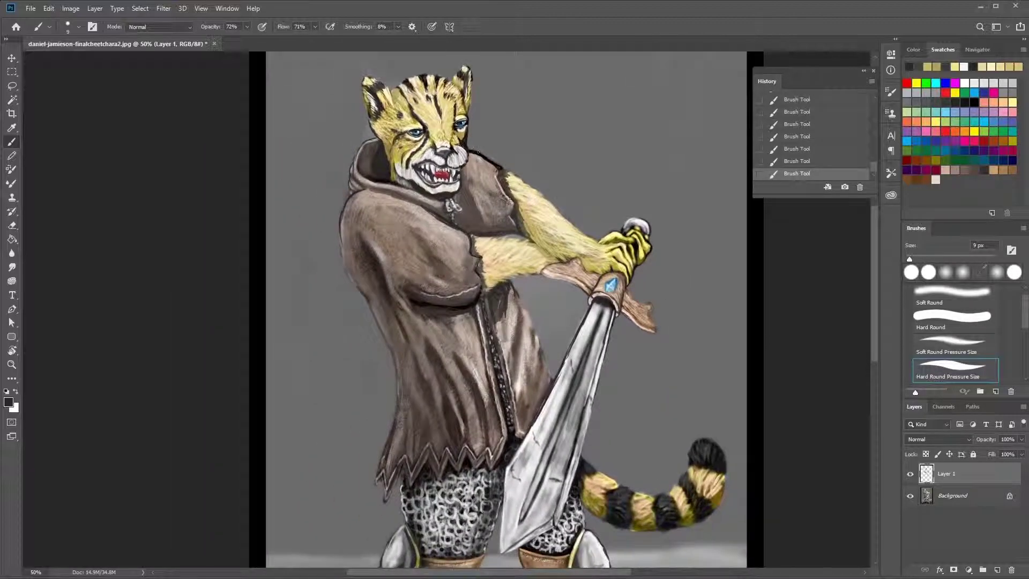
{"action": "left_click", "coordinate": [462, 151], "text": "alt"}
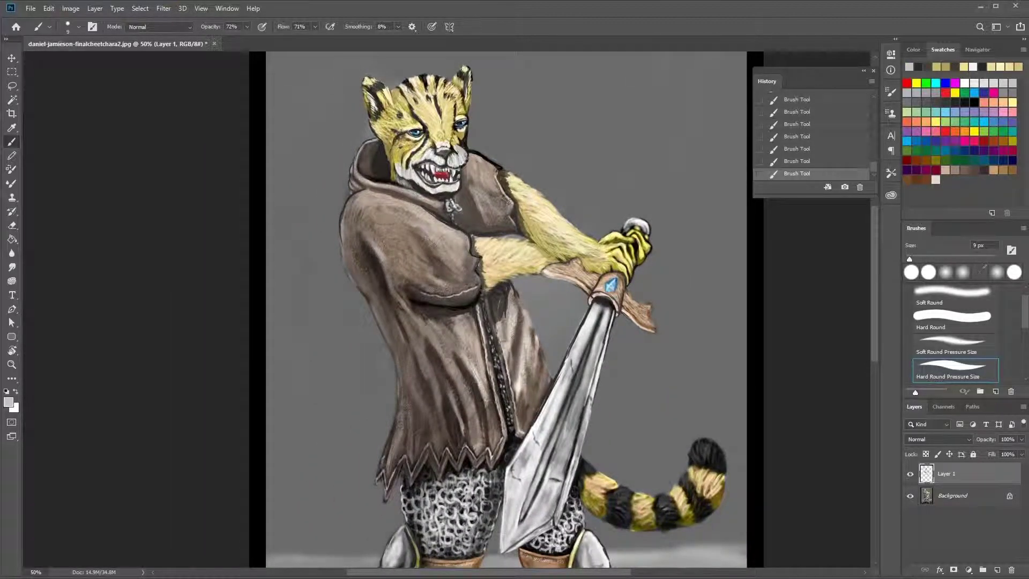
{"action": "left_click", "coordinate": [449, 158], "text": "alt"}
{"action": "left_click", "coordinate": [434, 152], "text": "alt"}
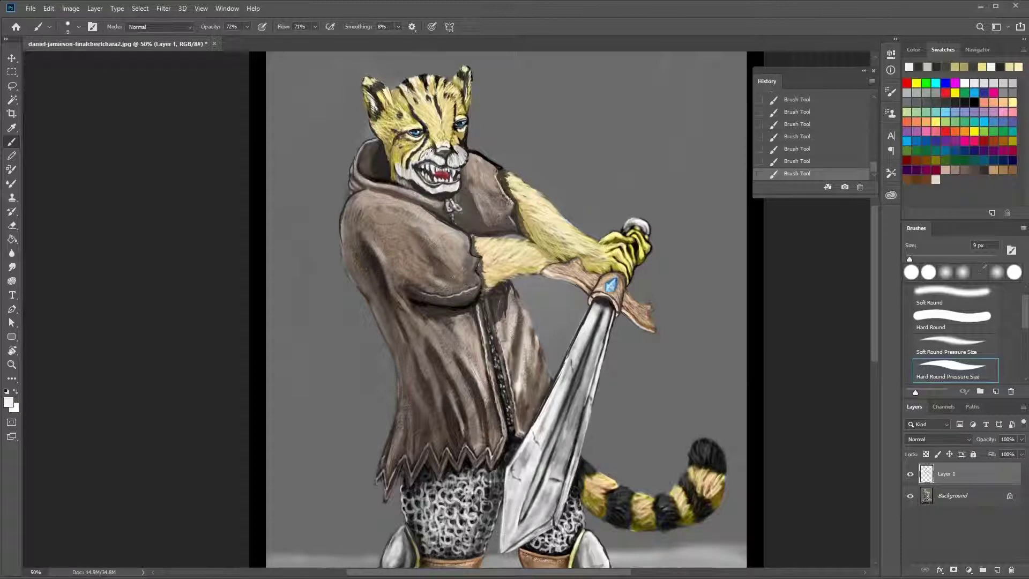
{"action": "left_click", "coordinate": [431, 142], "text": "alt"}
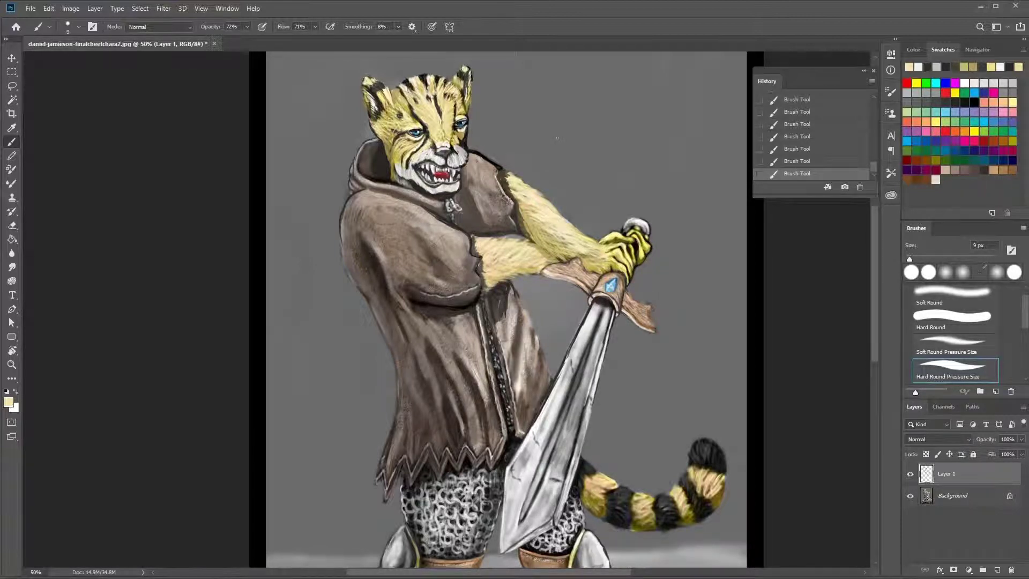
Step: Compare the whole painting with and without the retouching by toggling Layer 1's visibility
{"action": "key", "text": "ctrl+minus"}
{"action": "left_click", "coordinate": [910, 475]}
{"action": "left_click", "coordinate": [910, 475]}
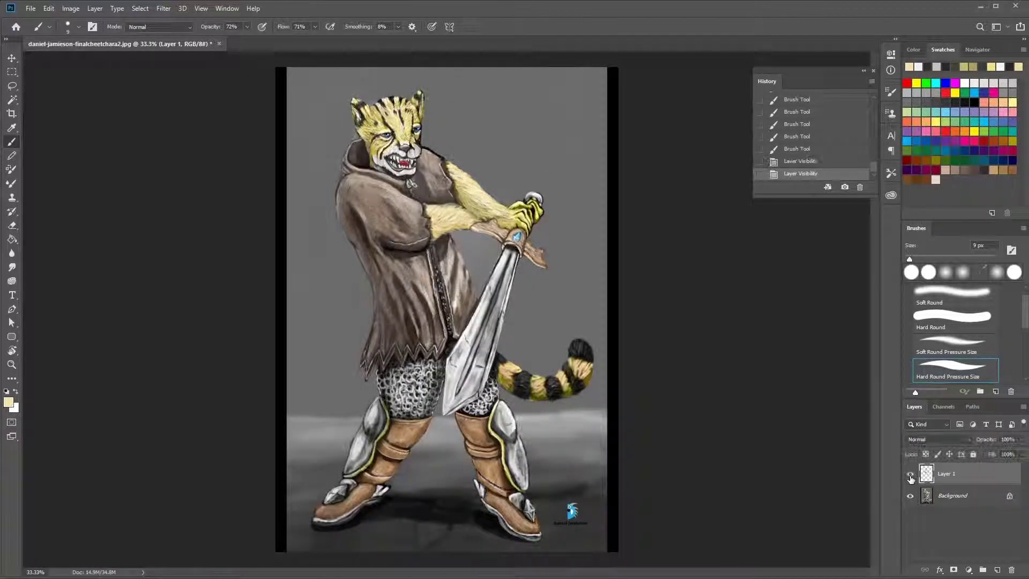
{"action": "left_click", "coordinate": [910, 474]}
{"action": "left_click", "coordinate": [910, 475]}
{"action": "left_click", "coordinate": [910, 475]}
{"action": "left_click", "coordinate": [910, 475]}
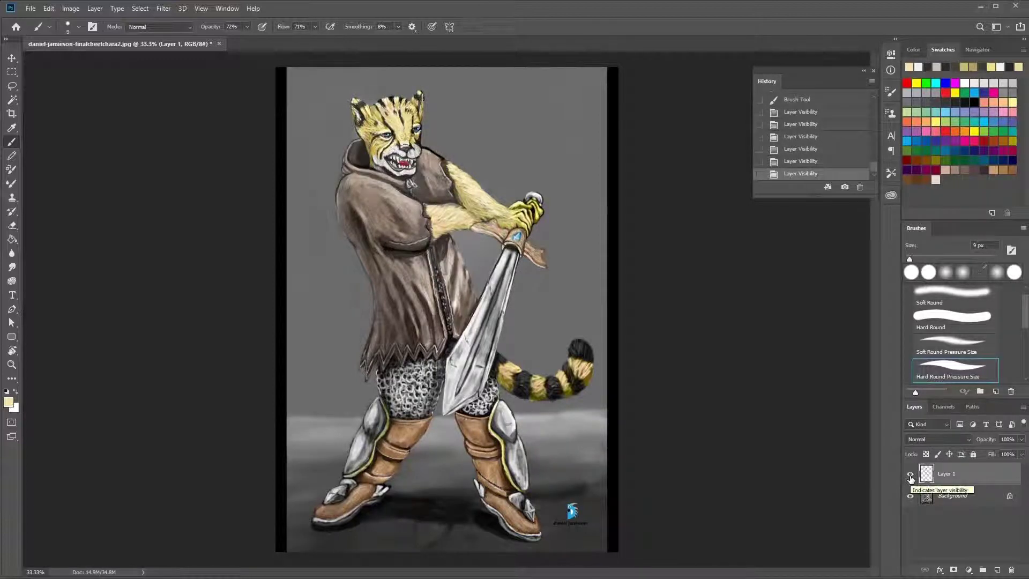
{"action": "left_click", "coordinate": [910, 474]}
{"action": "left_click", "coordinate": [911, 474]}
{"action": "left_click", "coordinate": [910, 474]}
{"action": "left_click", "coordinate": [910, 474]}
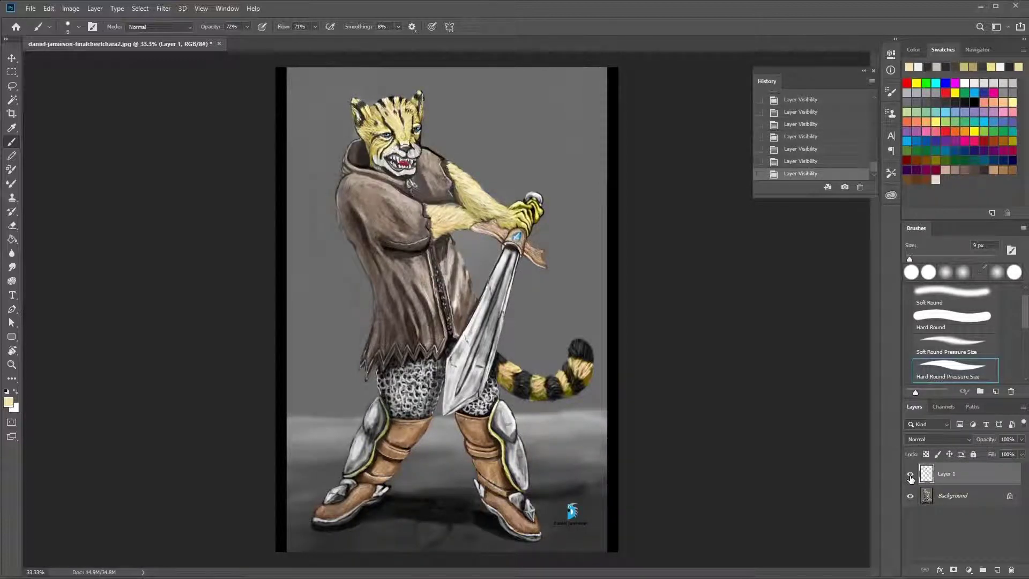
Step: Repaint the near forearm's fur with short strokes in sampled cream and tan tones, shading it with a sampled brown near the sword guard
{"action": "key", "text": "ctrl+plus"}
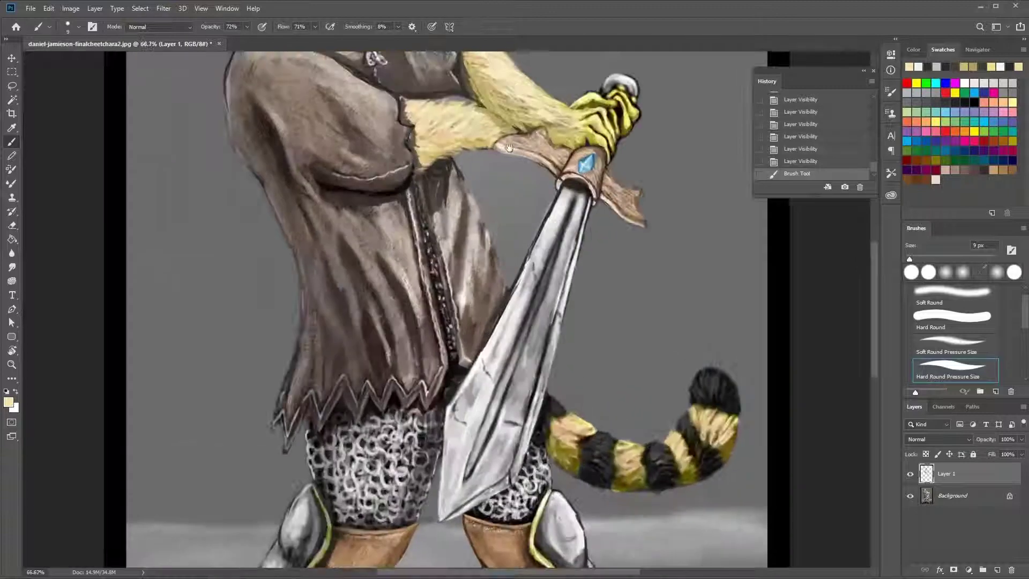
{"action": "scroll", "coordinate": [513, 170], "scroll_direction": "up", "scroll_amount": 5}
{"action": "left_click_drag", "start_coordinate": [423, 279], "coordinate": [429, 283]}
{"action": "left_click_drag", "start_coordinate": [426, 281], "coordinate": [437, 292]}
{"action": "mouse_move", "coordinate": [431, 290]}
{"action": "left_mouse_down"}
{"action": "mouse_move", "coordinate": [456, 295]}
{"action": "mouse_move", "coordinate": [431, 320]}
{"action": "mouse_move", "coordinate": [427, 277]}
{"action": "left_mouse_up"}
{"action": "left_click", "coordinate": [426, 265], "text": "alt"}
{"action": "left_click", "coordinate": [430, 321], "text": "alt"}
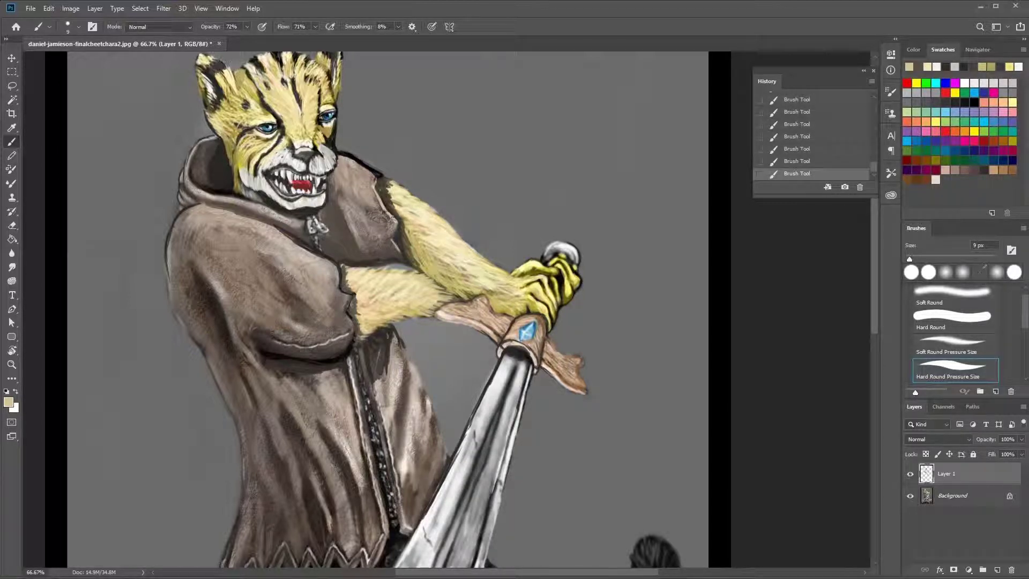
{"action": "left_click", "coordinate": [455, 322], "text": "alt"}
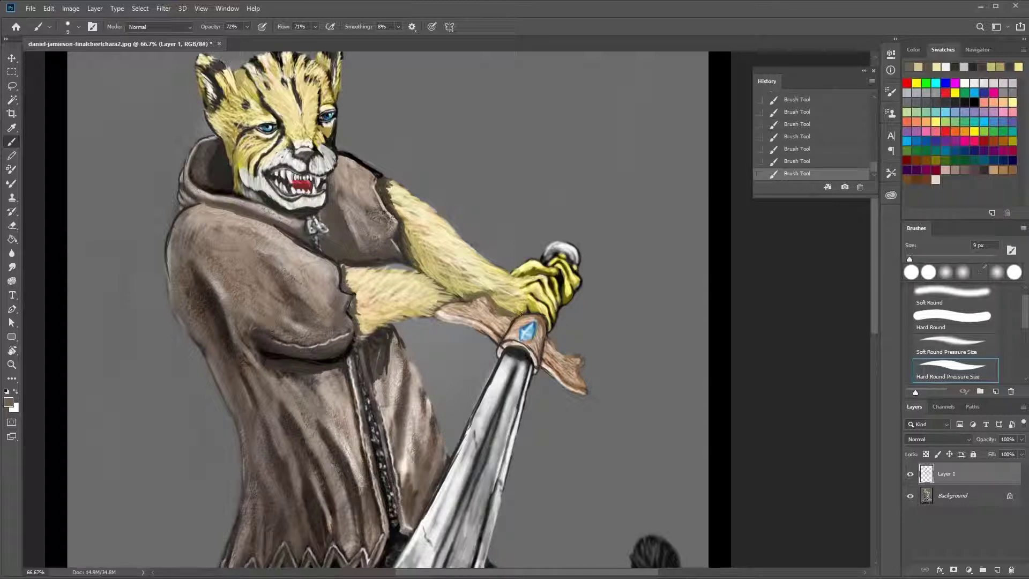
Step: Darken the hoodie's front below the forearm with a 26 px brush in sampled dark tones, then soften the shading with the Eraser
{"action": "scroll", "coordinate": [536, 156], "scroll_direction": "down", "scroll_amount": 2}
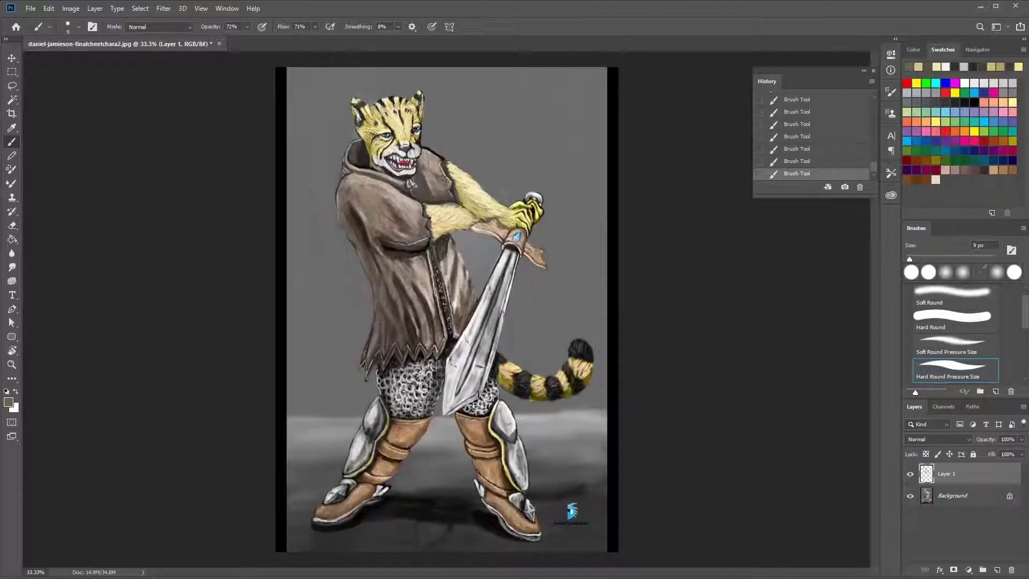
{"action": "right_click", "coordinate": [525, 223]}
{"action": "left_click_drag", "start_coordinate": [536, 237], "coordinate": [542, 236]}
{"action": "left_click", "coordinate": [414, 280], "text": "alt"}
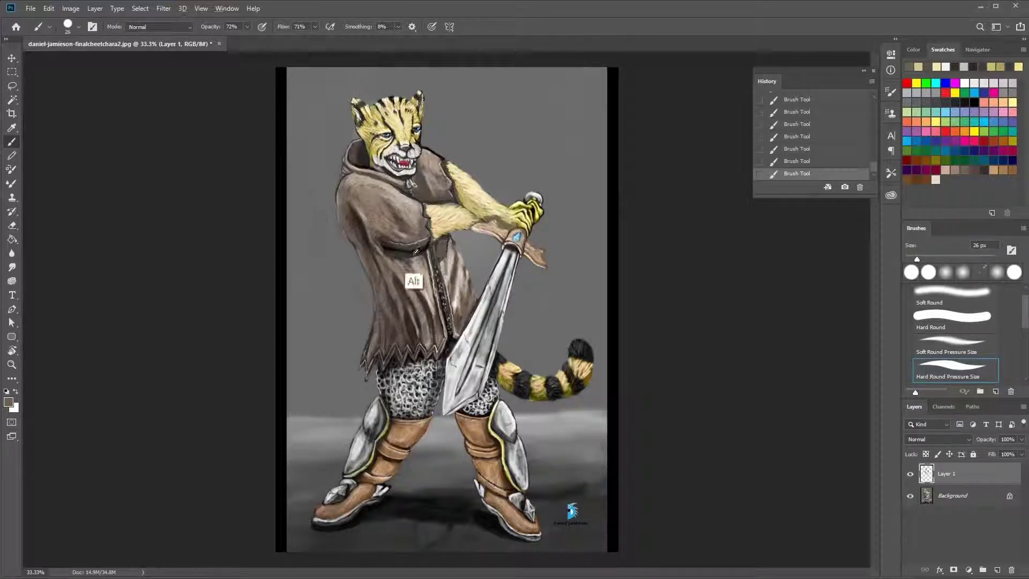
{"action": "left_click", "coordinate": [440, 260], "text": "alt"}
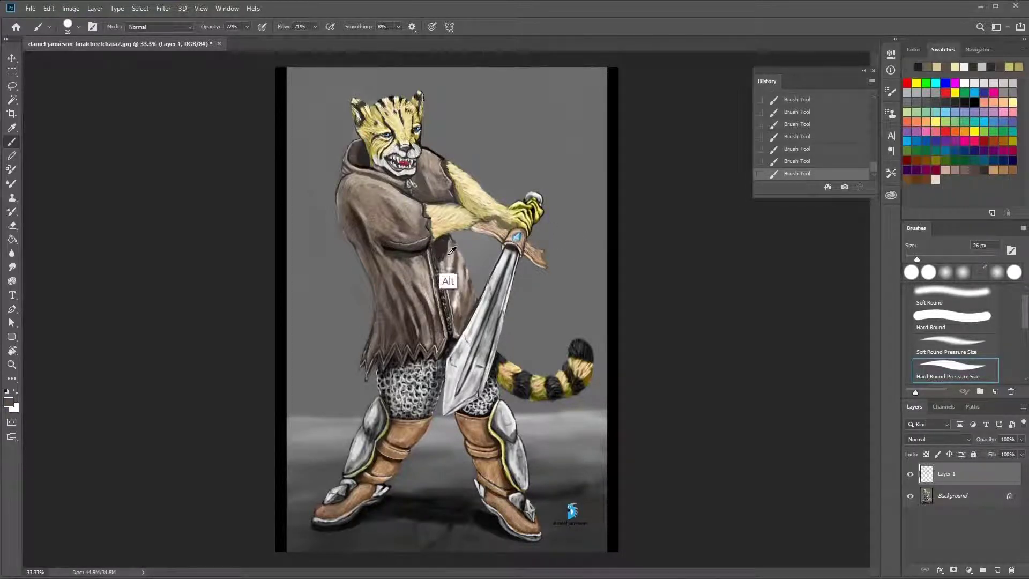
{"action": "key", "text": "e"}
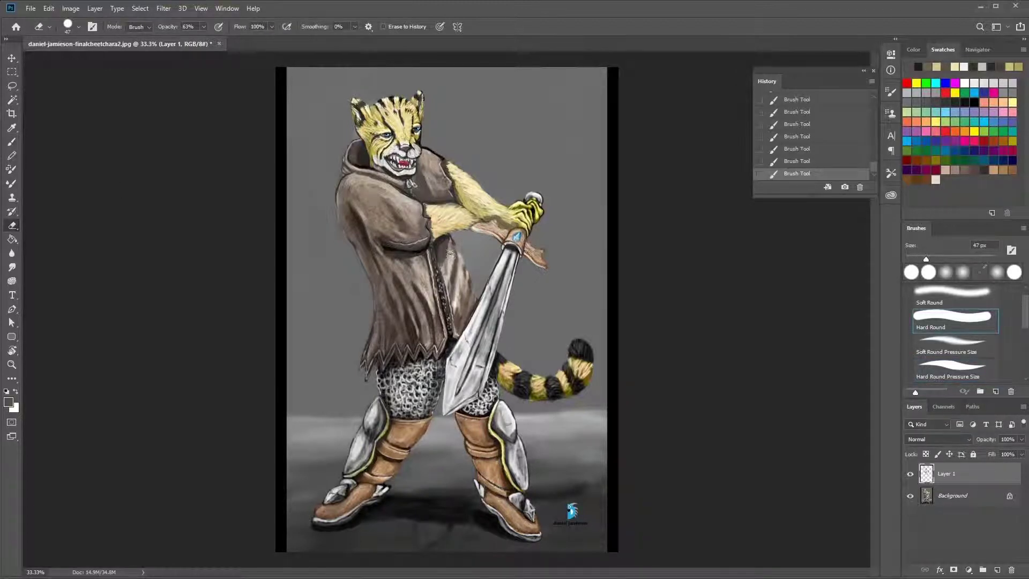
{"action": "mouse_move", "coordinate": [445, 258]}
{"action": "left_mouse_down"}
{"action": "mouse_move", "coordinate": [447, 247]}
{"action": "mouse_move", "coordinate": [460, 264]}
{"action": "left_mouse_up"}
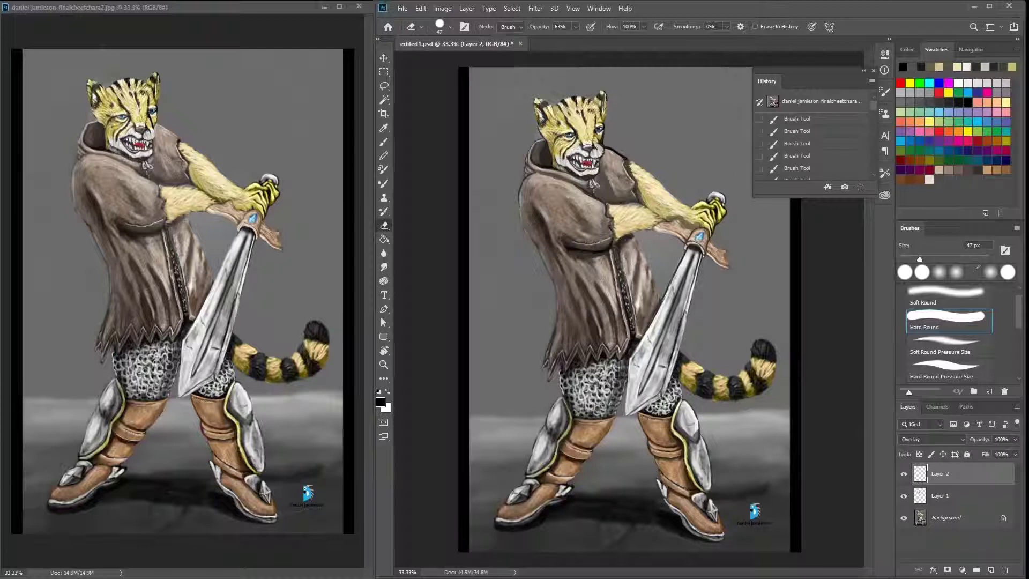
Step: Paint black shadows along the hoodie's back, hem, collar and face on Layer 2 with a 61 px Soft Round brush, and set the layer's opacity to 49%
{"action": "key", "text": "b"}
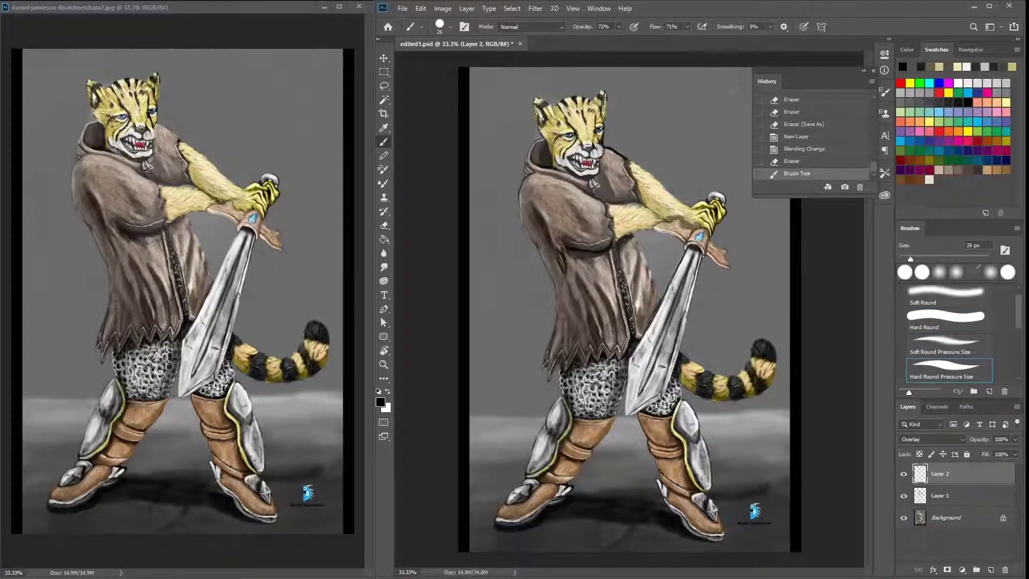
{"action": "right_click", "coordinate": [592, 254]}
{"action": "double_click", "coordinate": [659, 346]}
{"action": "left_click_drag", "start_coordinate": [565, 241], "coordinate": [552, 287]}
{"action": "mouse_move", "coordinate": [531, 217]}
{"action": "left_mouse_down"}
{"action": "mouse_move", "coordinate": [561, 290]}
{"action": "mouse_move", "coordinate": [552, 343]}
{"action": "mouse_move", "coordinate": [571, 372]}
{"action": "left_mouse_up"}
{"action": "mouse_move", "coordinate": [554, 326]}
{"action": "left_mouse_down"}
{"action": "mouse_move", "coordinate": [573, 379]}
{"action": "mouse_move", "coordinate": [588, 377]}
{"action": "mouse_move", "coordinate": [580, 374]}
{"action": "mouse_move", "coordinate": [574, 403]}
{"action": "mouse_move", "coordinate": [603, 355]}
{"action": "mouse_move", "coordinate": [627, 356]}
{"action": "left_mouse_up"}
{"action": "mouse_move", "coordinate": [603, 193]}
{"action": "left_mouse_down"}
{"action": "mouse_move", "coordinate": [600, 177]}
{"action": "mouse_move", "coordinate": [610, 196]}
{"action": "mouse_move", "coordinate": [640, 194]}
{"action": "mouse_move", "coordinate": [609, 217]}
{"action": "mouse_move", "coordinate": [616, 231]}
{"action": "mouse_move", "coordinate": [643, 193]}
{"action": "mouse_move", "coordinate": [636, 174]}
{"action": "mouse_move", "coordinate": [544, 161]}
{"action": "mouse_move", "coordinate": [541, 127]}
{"action": "left_mouse_up"}
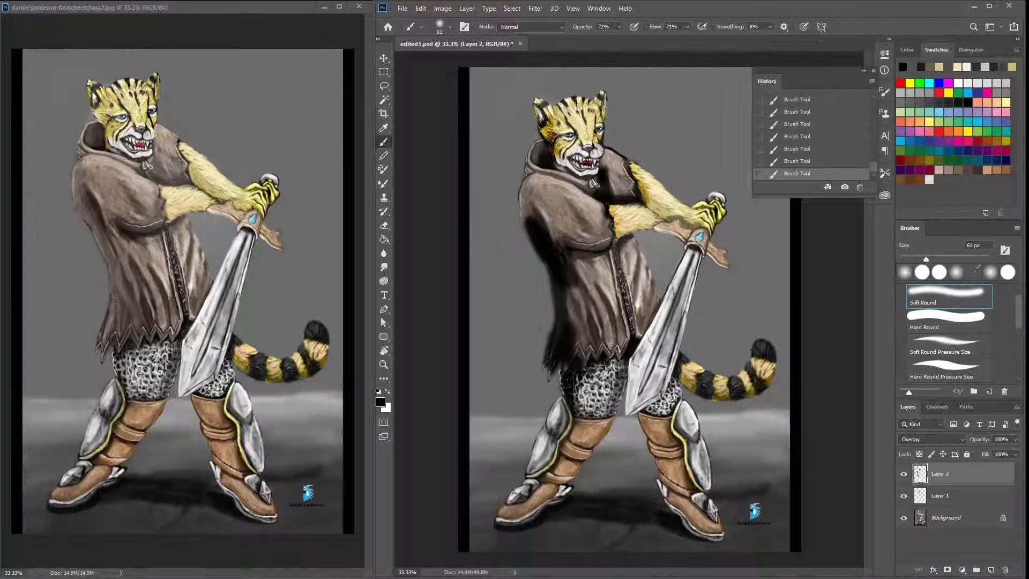
{"action": "left_click_drag", "start_coordinate": [1014, 439], "coordinate": [992, 458]}
Step: Erase the shadow spill outside the hoodie's back edge on Layer 2
{"action": "key", "text": "e"}
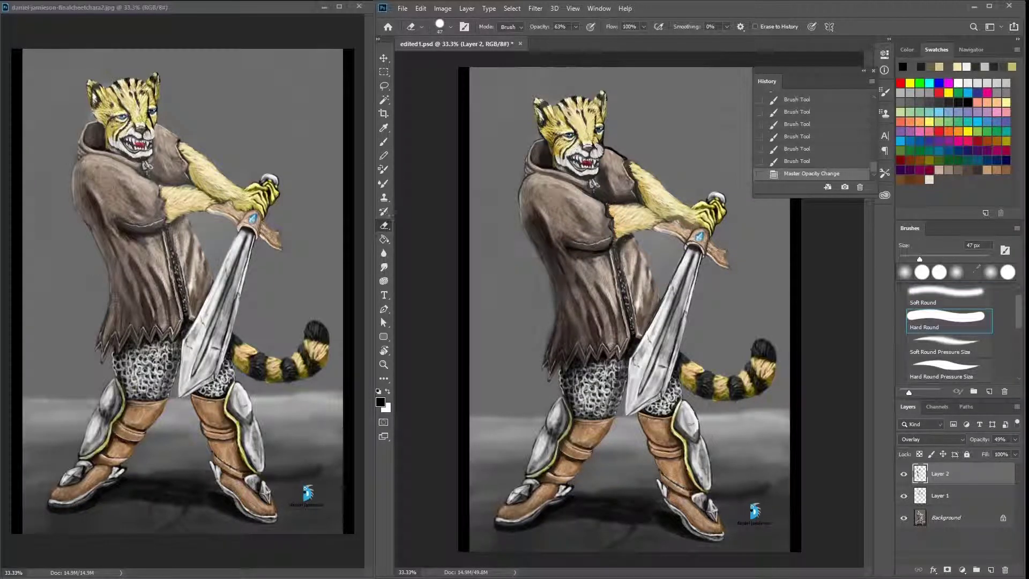
{"action": "left_click", "coordinate": [532, 239]}
{"action": "left_click", "coordinate": [532, 238]}
{"action": "left_click", "coordinate": [536, 244]}
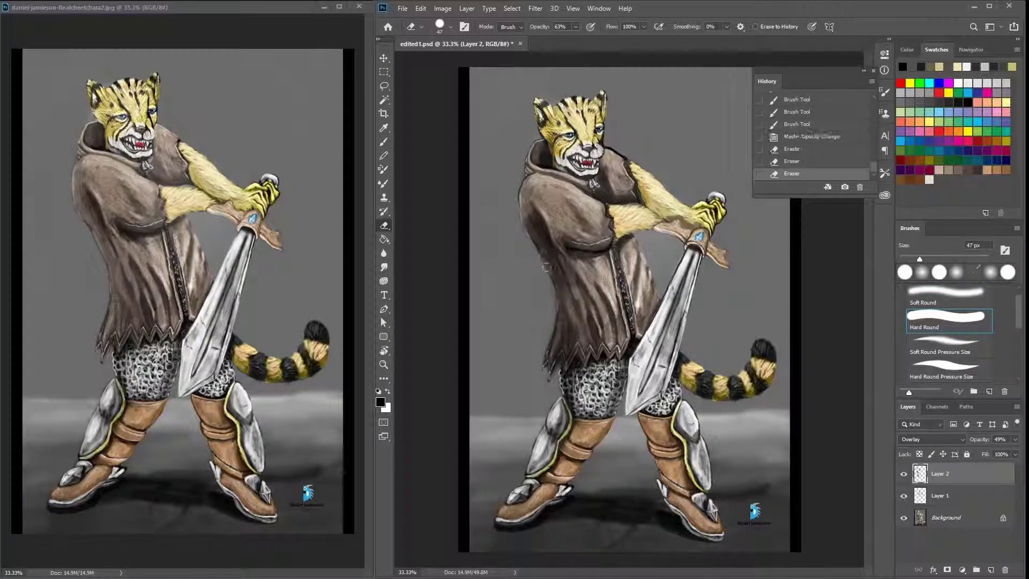
{"action": "left_click", "coordinate": [543, 258]}
{"action": "left_click", "coordinate": [544, 257]}
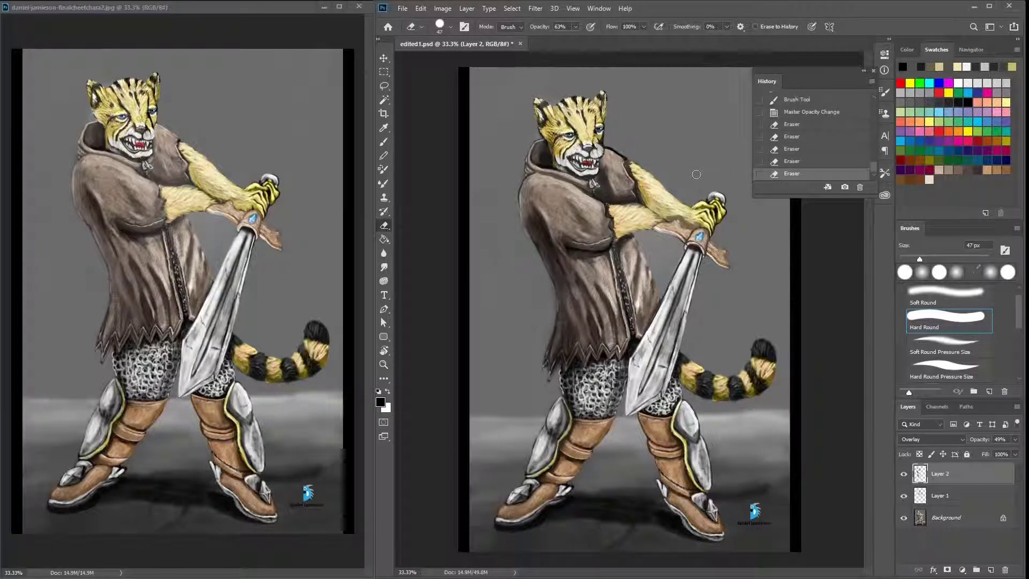
Step: Deepen the hoodie's folds beneath the sleeve, beside the zipper and near the hem with soft dark strokes on Layer 2
{"action": "key", "text": "b"}
{"action": "mouse_move", "coordinate": [630, 236]}
{"action": "left_mouse_down"}
{"action": "mouse_move", "coordinate": [577, 258]}
{"action": "mouse_move", "coordinate": [611, 268]}
{"action": "mouse_move", "coordinate": [616, 289]}
{"action": "mouse_move", "coordinate": [587, 260]}
{"action": "mouse_move", "coordinate": [616, 297]}
{"action": "left_mouse_up"}
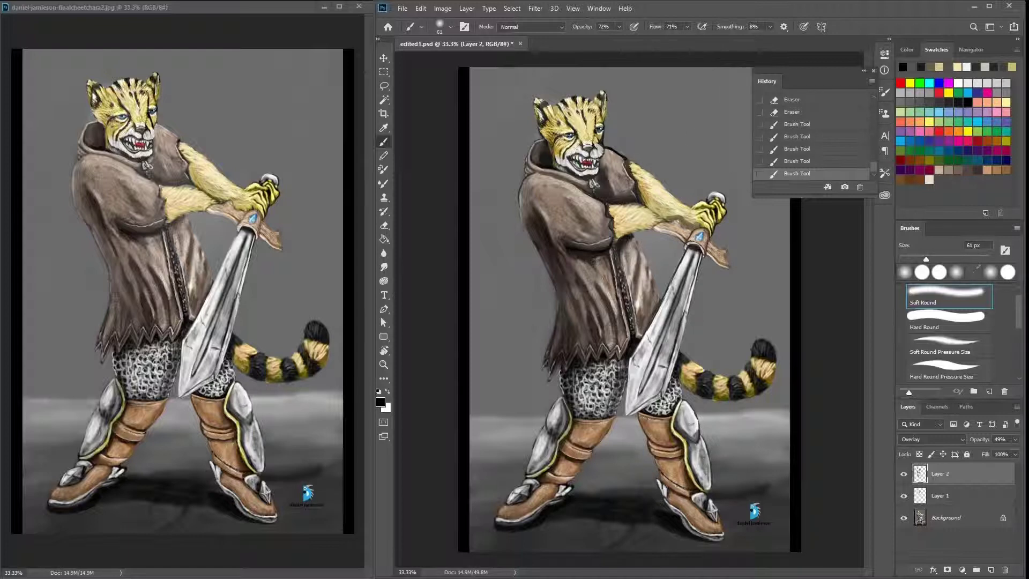
{"action": "left_click_drag", "start_coordinate": [592, 260], "coordinate": [609, 296]}
{"action": "mouse_move", "coordinate": [609, 296]}
{"action": "left_mouse_down"}
{"action": "mouse_move", "coordinate": [587, 258]}
{"action": "mouse_move", "coordinate": [581, 311]}
{"action": "mouse_move", "coordinate": [594, 324]}
{"action": "left_mouse_up"}
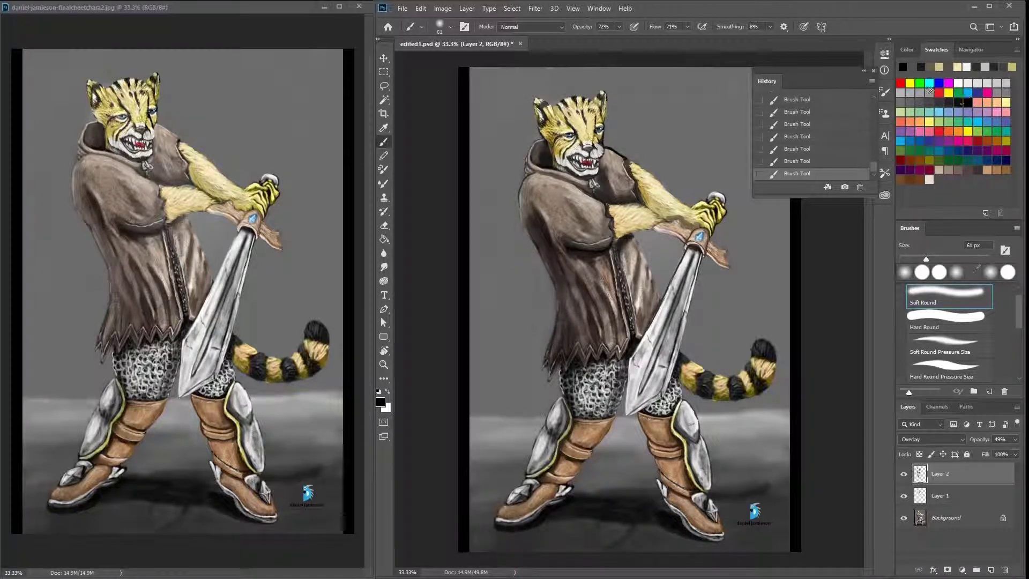
{"action": "left_click", "coordinate": [651, 283], "text": "alt"}
{"action": "mouse_move", "coordinate": [568, 321]}
{"action": "left_mouse_down"}
{"action": "mouse_move", "coordinate": [557, 365]}
{"action": "mouse_move", "coordinate": [567, 301]}
{"action": "mouse_move", "coordinate": [590, 324]}
{"action": "mouse_move", "coordinate": [587, 287]}
{"action": "mouse_move", "coordinate": [573, 301]}
{"action": "mouse_move", "coordinate": [572, 343]}
{"action": "left_mouse_up"}
Step: Add soft white highlights to the hoodie's front panel, and shade its back folds and the side of the head with black
{"action": "left_click", "coordinate": [983, 80]}
{"action": "mouse_move", "coordinate": [642, 269]}
{"action": "left_mouse_down"}
{"action": "mouse_move", "coordinate": [646, 314]}
{"action": "mouse_move", "coordinate": [647, 295]}
{"action": "left_mouse_up"}
{"action": "left_click", "coordinate": [922, 90]}
{"action": "left_click", "coordinate": [957, 102]}
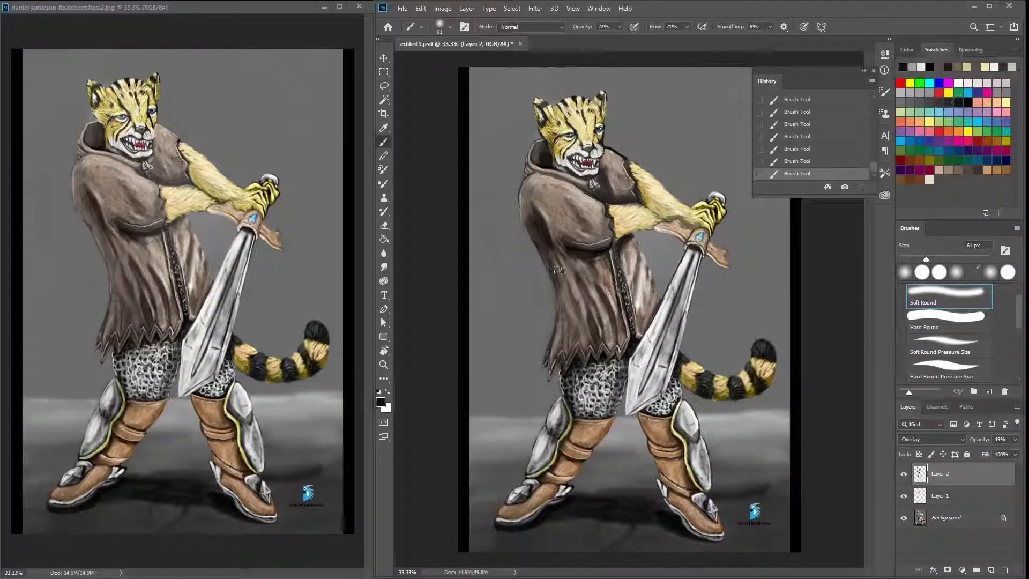
{"action": "mouse_move", "coordinate": [555, 252]}
{"action": "left_mouse_down"}
{"action": "mouse_move", "coordinate": [560, 349]}
{"action": "mouse_move", "coordinate": [582, 284]}
{"action": "left_mouse_up"}
{"action": "mouse_move", "coordinate": [561, 153]}
{"action": "left_mouse_down"}
{"action": "mouse_move", "coordinate": [562, 140]}
{"action": "mouse_move", "coordinate": [568, 161]}
{"action": "mouse_move", "coordinate": [540, 110]}
{"action": "mouse_move", "coordinate": [589, 144]}
{"action": "mouse_move", "coordinate": [598, 113]}
{"action": "mouse_move", "coordinate": [560, 129]}
{"action": "mouse_move", "coordinate": [557, 107]}
{"action": "mouse_move", "coordinate": [552, 121]}
{"action": "left_mouse_up"}
Step: Shade the lower sword blade on Layer 2 with soft strokes in a dark grey sampled from the reference painting
{"action": "left_click", "coordinate": [960, 83]}
{"action": "left_click", "coordinate": [960, 102]}
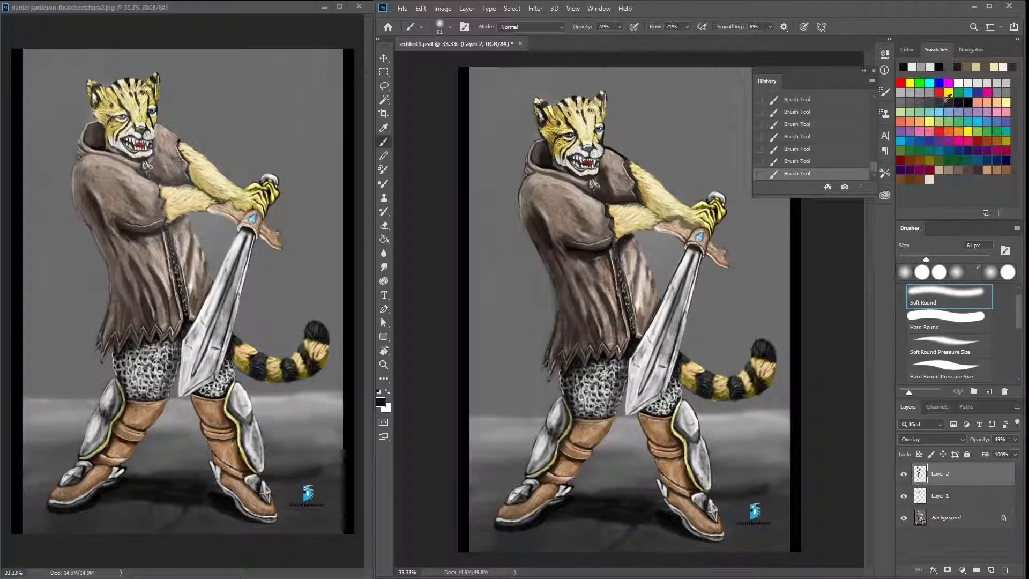
{"action": "left_click", "coordinate": [194, 332], "text": "alt"}
{"action": "mouse_move", "coordinate": [643, 394]}
{"action": "left_mouse_down"}
{"action": "mouse_move", "coordinate": [654, 349]}
{"action": "mouse_move", "coordinate": [633, 407]}
{"action": "left_mouse_up"}
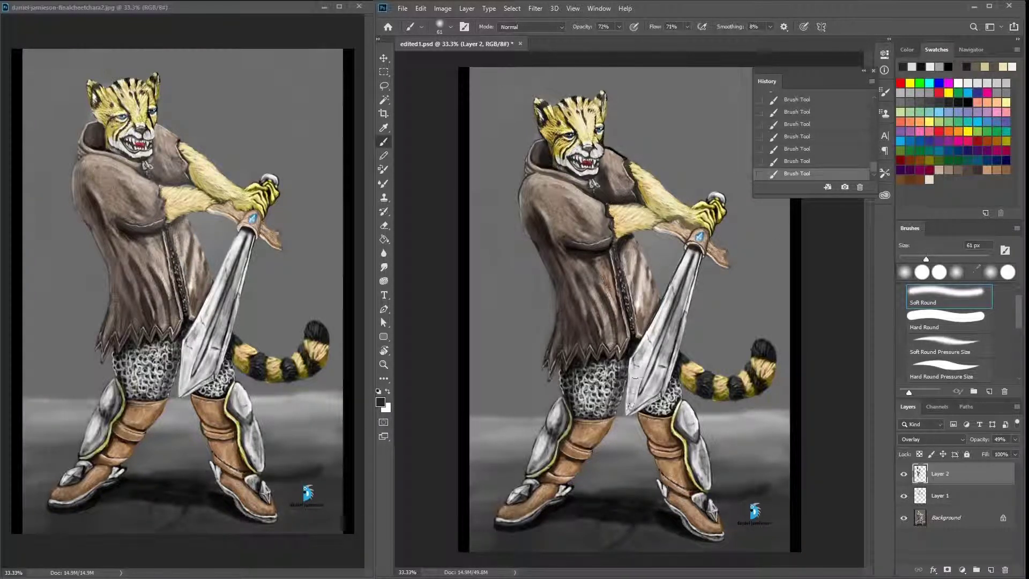
{"action": "left_click_drag", "start_coordinate": [640, 356], "coordinate": [638, 391]}
{"action": "left_click_drag", "start_coordinate": [664, 328], "coordinate": [638, 391]}
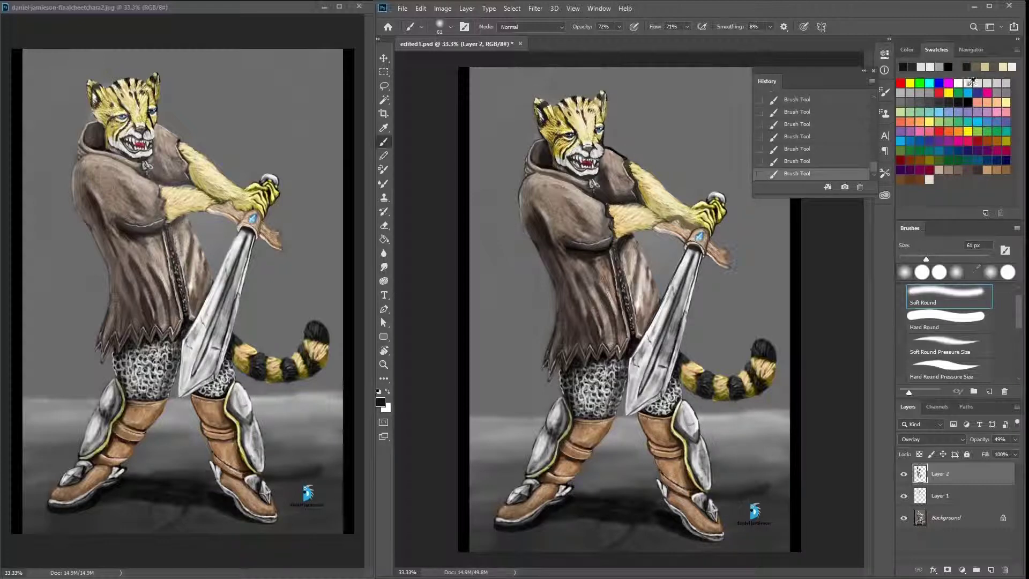
Step: Sample a tone from the sword and paint soft strokes down the blade from the crossguard to its middle
{"action": "left_click", "coordinate": [681, 292], "text": "alt"}
{"action": "left_click_drag", "start_coordinate": [681, 292], "coordinate": [659, 359]}
{"action": "left_click_drag", "start_coordinate": [689, 247], "coordinate": [665, 353]}
{"action": "left_click_drag", "start_coordinate": [692, 281], "coordinate": [665, 356]}
{"action": "mouse_move", "coordinate": [659, 321]}
{"action": "left_mouse_down"}
{"action": "mouse_move", "coordinate": [641, 375]}
{"action": "mouse_move", "coordinate": [659, 391]}
{"action": "left_mouse_up"}
Step: Deepen the middle and lower blade with black strokes, and add a white highlight running towards the sword's tip
{"action": "key", "text": "d"}
{"action": "mouse_move", "coordinate": [656, 351]}
{"action": "left_mouse_down"}
{"action": "mouse_move", "coordinate": [649, 394]}
{"action": "mouse_move", "coordinate": [635, 379]}
{"action": "left_mouse_up"}
{"action": "left_click_drag", "start_coordinate": [665, 328], "coordinate": [641, 359]}
{"action": "left_click_drag", "start_coordinate": [668, 319], "coordinate": [649, 372]}
{"action": "left_click_drag", "start_coordinate": [654, 377], "coordinate": [638, 410]}
{"action": "left_click", "coordinate": [964, 81]}
{"action": "left_click_drag", "start_coordinate": [655, 333], "coordinate": [624, 404]}
Step: Add a new layer in Overlay mode above Layer 2 and paint soft white highlights along the sword blade
{"action": "left_click", "coordinate": [990, 570]}
{"action": "left_click", "coordinate": [933, 439]}
{"action": "left_click", "coordinate": [908, 441]}
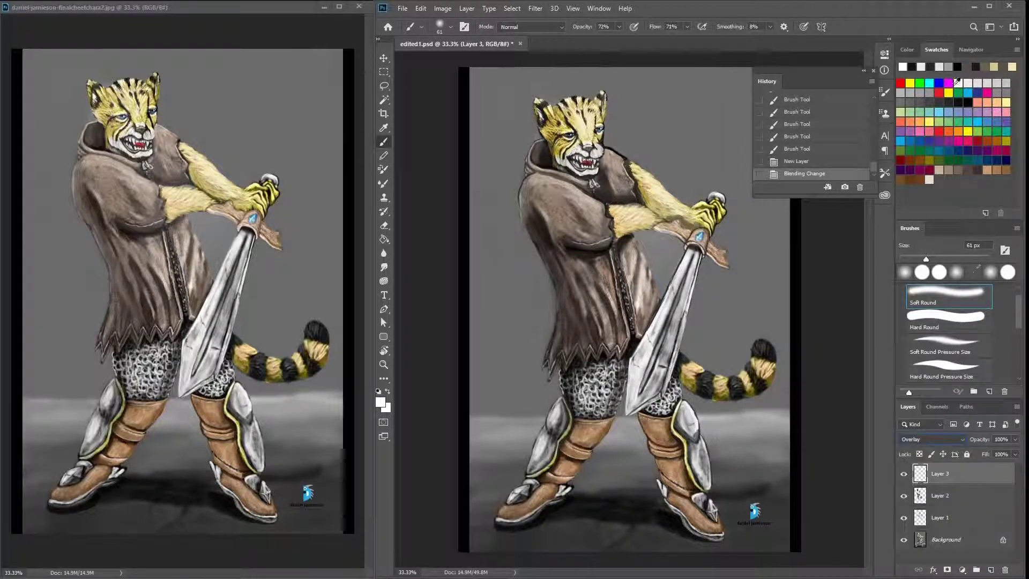
{"action": "mouse_move", "coordinate": [646, 364]}
{"action": "left_mouse_down"}
{"action": "mouse_move", "coordinate": [625, 408]}
{"action": "mouse_move", "coordinate": [657, 376]}
{"action": "mouse_move", "coordinate": [630, 407]}
{"action": "mouse_move", "coordinate": [638, 413]}
{"action": "mouse_move", "coordinate": [678, 290]}
{"action": "mouse_move", "coordinate": [665, 319]}
{"action": "left_mouse_up"}
{"action": "key", "text": "d"}
{"action": "key", "text": "x"}
{"action": "left_click_drag", "start_coordinate": [700, 250], "coordinate": [678, 292]}
{"action": "left_click_drag", "start_coordinate": [686, 284], "coordinate": [675, 309]}
{"action": "left_click_drag", "start_coordinate": [703, 241], "coordinate": [688, 256]}
{"action": "left_click_drag", "start_coordinate": [680, 289], "coordinate": [627, 388]}
Step: Paint black shadows on the upper blade, crossguard and pommel, and set Layer 3's opacity to 72%
{"action": "key", "text": "x"}
{"action": "left_click_drag", "start_coordinate": [676, 284], "coordinate": [662, 325]}
{"action": "left_click_drag", "start_coordinate": [693, 264], "coordinate": [678, 316]}
{"action": "mouse_move", "coordinate": [702, 239]}
{"action": "left_mouse_down"}
{"action": "mouse_move", "coordinate": [715, 254]}
{"action": "mouse_move", "coordinate": [657, 223]}
{"action": "left_mouse_up"}
{"action": "left_click_drag", "start_coordinate": [711, 192], "coordinate": [717, 197]}
{"action": "key", "text": "x"}
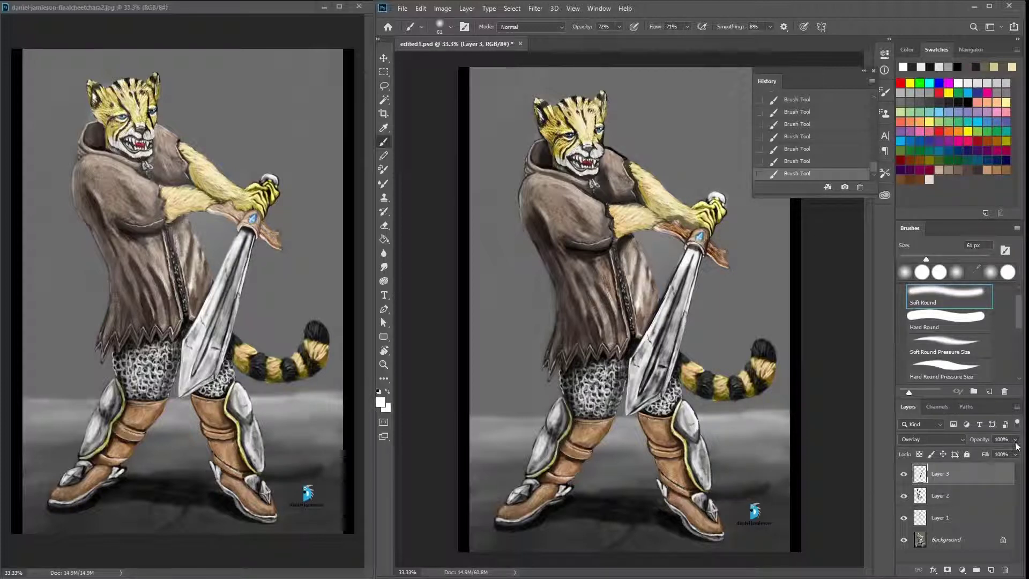
{"action": "left_click_drag", "start_coordinate": [1016, 440], "coordinate": [999, 460]}
Step: Shade beneath the forearms and along the hoodie front in black, and highlight the zipper area and chainmail in white
{"action": "key", "text": "x"}
{"action": "mouse_move", "coordinate": [691, 219]}
{"action": "left_mouse_down"}
{"action": "mouse_move", "coordinate": [568, 175]}
{"action": "mouse_move", "coordinate": [622, 221]}
{"action": "mouse_move", "coordinate": [622, 322]}
{"action": "left_mouse_up"}
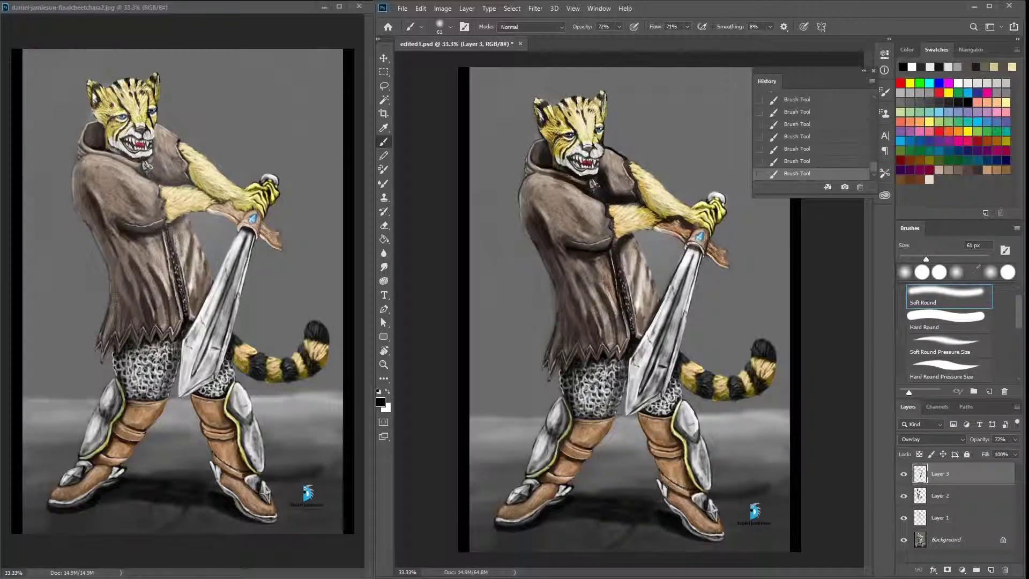
{"action": "left_click", "coordinate": [968, 83]}
{"action": "mouse_move", "coordinate": [616, 255]}
{"action": "left_mouse_down"}
{"action": "mouse_move", "coordinate": [627, 324]}
{"action": "mouse_move", "coordinate": [624, 306]}
{"action": "mouse_move", "coordinate": [606, 386]}
{"action": "mouse_move", "coordinate": [587, 400]}
{"action": "mouse_move", "coordinate": [600, 389]}
{"action": "left_mouse_up"}
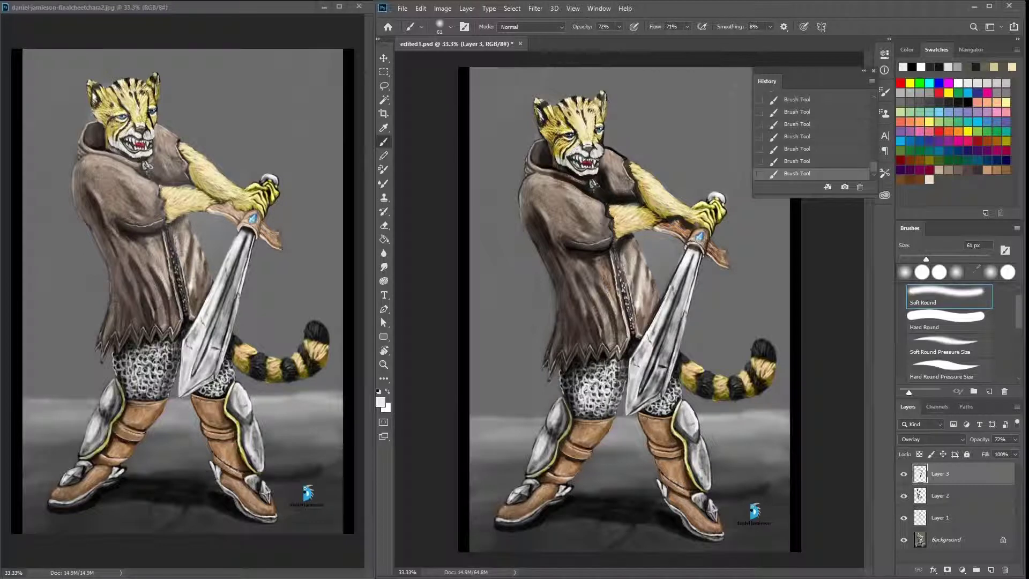
Step: Brighten the chainmail, leg armour, boots and striped tail on Layer 3 with soft white strokes, and restore the default colours
{"action": "mouse_move", "coordinate": [665, 394]}
{"action": "left_mouse_down"}
{"action": "mouse_move", "coordinate": [692, 424]}
{"action": "mouse_move", "coordinate": [708, 475]}
{"action": "left_mouse_up"}
{"action": "left_click_drag", "start_coordinate": [546, 441], "coordinate": [533, 469]}
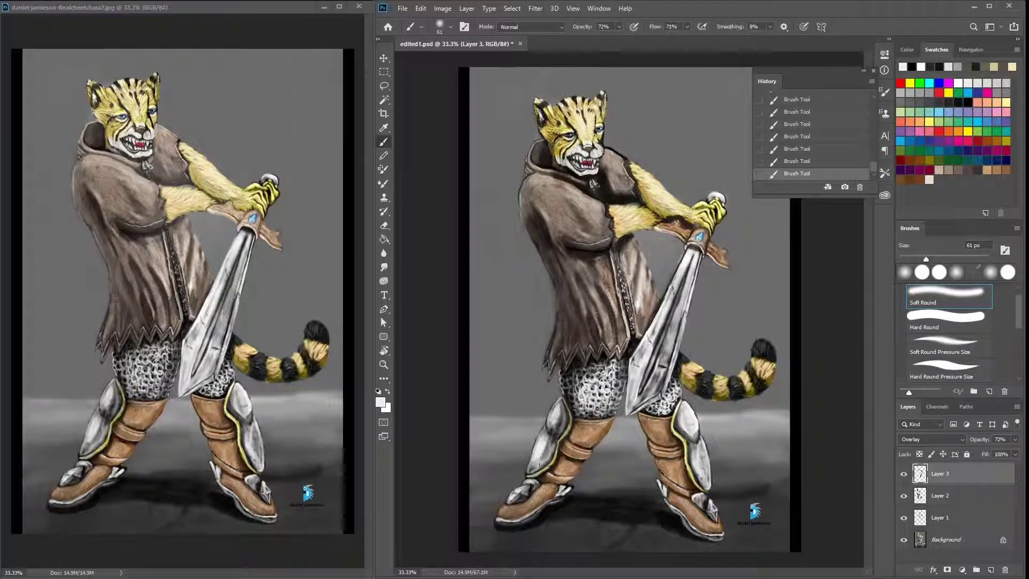
{"action": "mouse_move", "coordinate": [557, 407]}
{"action": "left_mouse_down"}
{"action": "mouse_move", "coordinate": [560, 461]}
{"action": "mouse_move", "coordinate": [513, 499]}
{"action": "left_mouse_up"}
{"action": "mouse_move", "coordinate": [708, 504]}
{"action": "left_mouse_down"}
{"action": "mouse_move", "coordinate": [713, 514]}
{"action": "mouse_move", "coordinate": [667, 488]}
{"action": "left_mouse_up"}
{"action": "mouse_move", "coordinate": [756, 374]}
{"action": "left_mouse_down"}
{"action": "mouse_move", "coordinate": [757, 363]}
{"action": "mouse_move", "coordinate": [757, 383]}
{"action": "mouse_move", "coordinate": [724, 383]}
{"action": "mouse_move", "coordinate": [692, 366]}
{"action": "mouse_move", "coordinate": [748, 390]}
{"action": "mouse_move", "coordinate": [770, 372]}
{"action": "mouse_move", "coordinate": [721, 390]}
{"action": "mouse_move", "coordinate": [686, 378]}
{"action": "left_mouse_up"}
{"action": "key", "text": "d"}
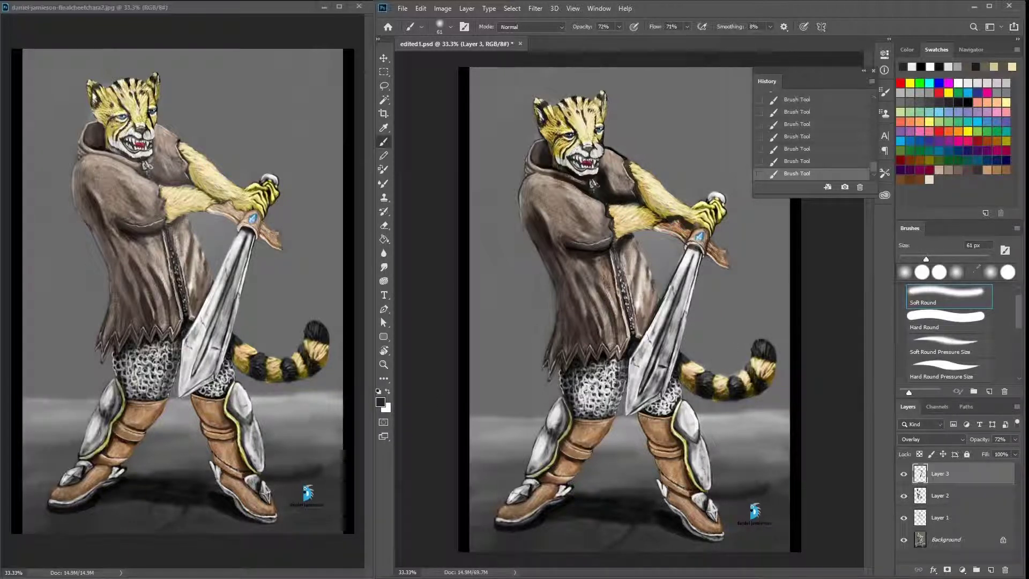
Step: Try soft white highlights on both forearms on Layer 3 and erase them
{"action": "key", "text": "x"}
{"action": "mouse_move", "coordinate": [620, 220]}
{"action": "left_mouse_down"}
{"action": "mouse_move", "coordinate": [649, 208]}
{"action": "mouse_move", "coordinate": [622, 236]}
{"action": "left_mouse_up"}
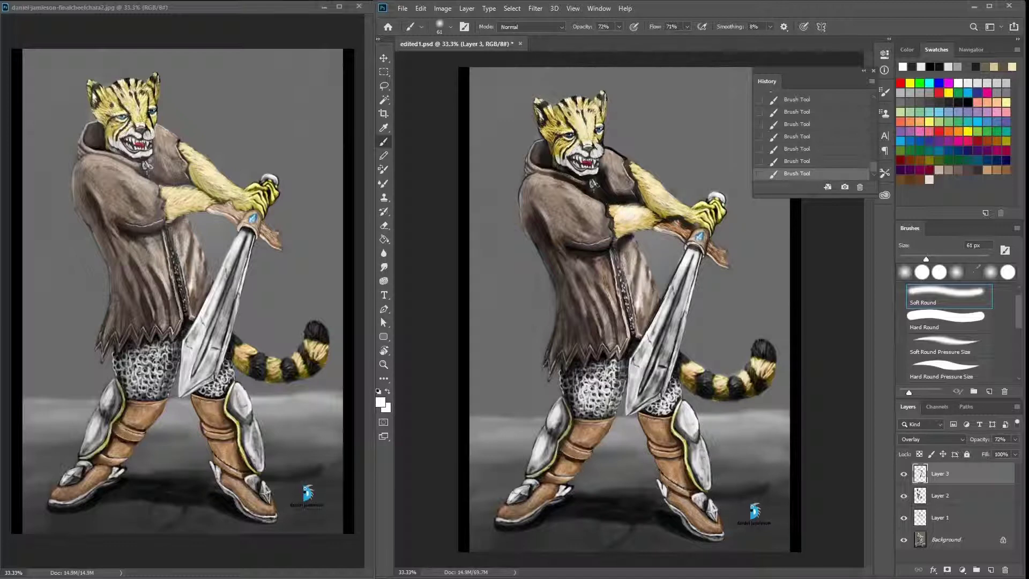
{"action": "mouse_move", "coordinate": [665, 209]}
{"action": "left_mouse_down"}
{"action": "mouse_move", "coordinate": [656, 185]}
{"action": "mouse_move", "coordinate": [670, 182]}
{"action": "left_mouse_up"}
{"action": "key", "text": "e"}
{"action": "mouse_move", "coordinate": [622, 220]}
{"action": "left_mouse_down"}
{"action": "mouse_move", "coordinate": [677, 189]}
{"action": "mouse_move", "coordinate": [667, 182]}
{"action": "mouse_move", "coordinate": [619, 215]}
{"action": "mouse_move", "coordinate": [694, 198]}
{"action": "left_mouse_up"}
Step: Shade both forearms on Layer 3 with soft brush strokes in a dark tone sampled from the painting
{"action": "left_click", "coordinate": [384, 142]}
{"action": "left_click", "coordinate": [674, 201], "text": "alt"}
{"action": "left_click", "coordinate": [625, 230], "text": "alt"}
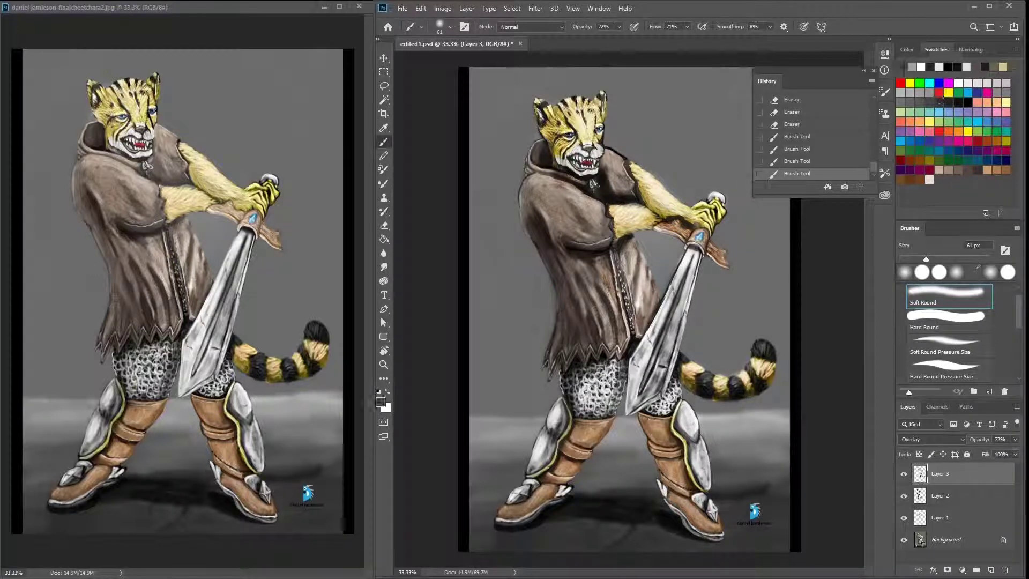
{"action": "mouse_move", "coordinate": [619, 233]}
{"action": "left_mouse_down"}
{"action": "mouse_move", "coordinate": [643, 226]}
{"action": "mouse_move", "coordinate": [673, 192]}
{"action": "left_mouse_up"}
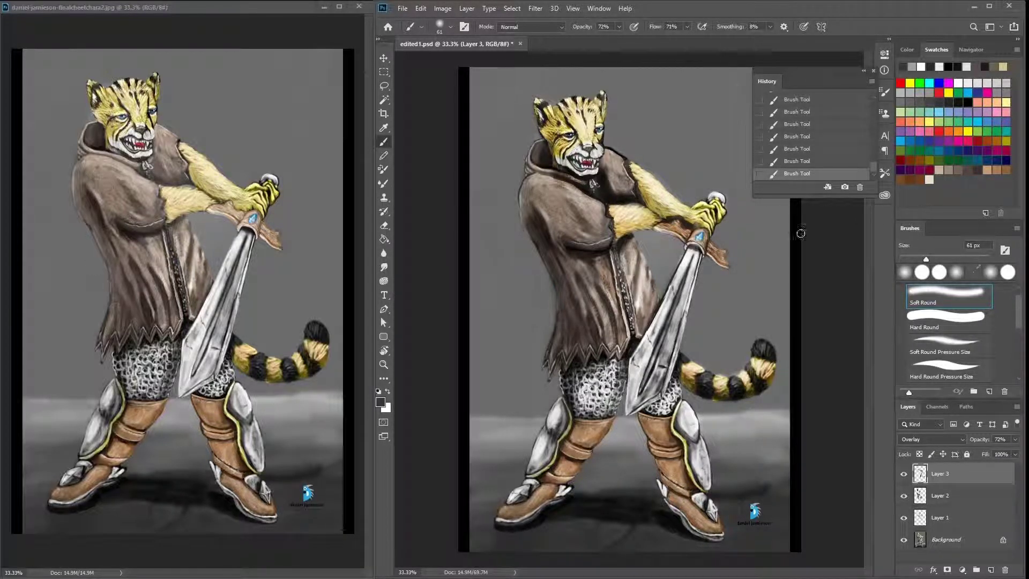